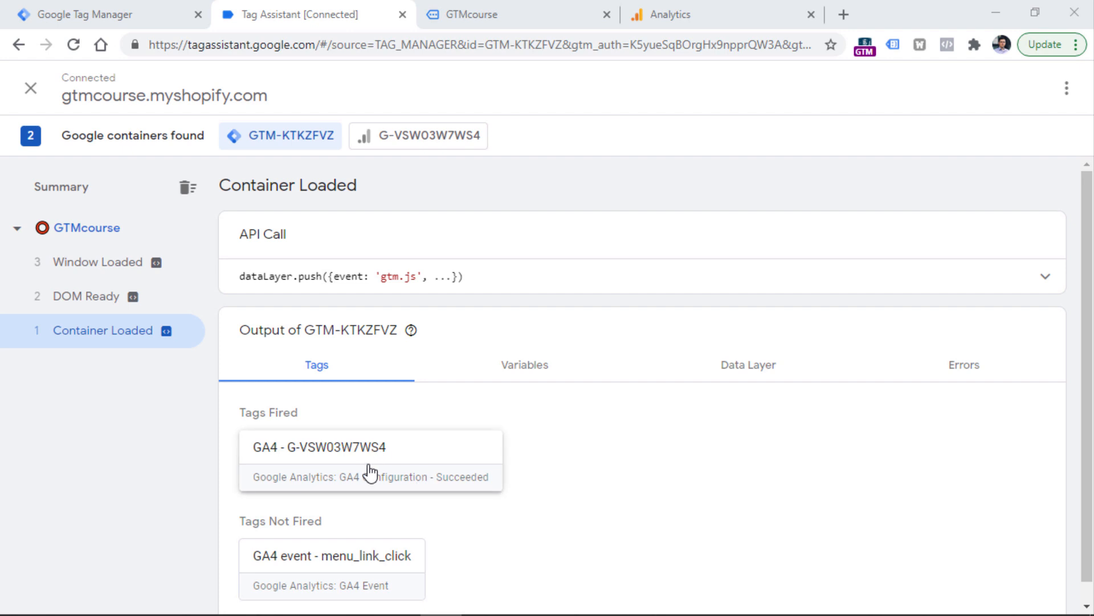
# On the GTMcourse store page, open the developer tools' Network log, filter it by /collect, and reload the page
pyautogui.click(519, 9)
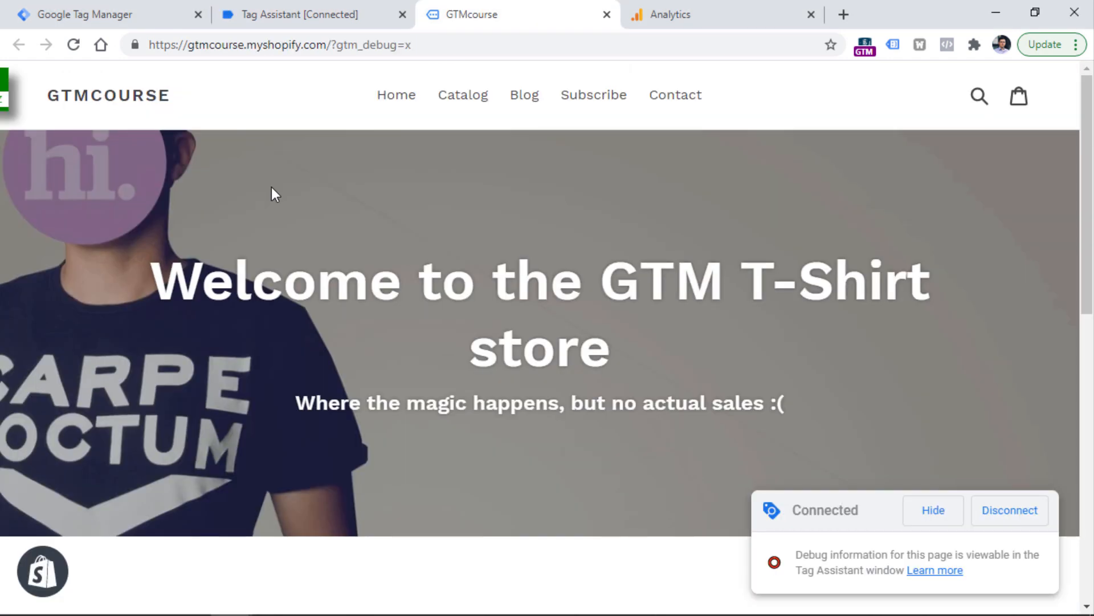
pyautogui.click(1076, 45)
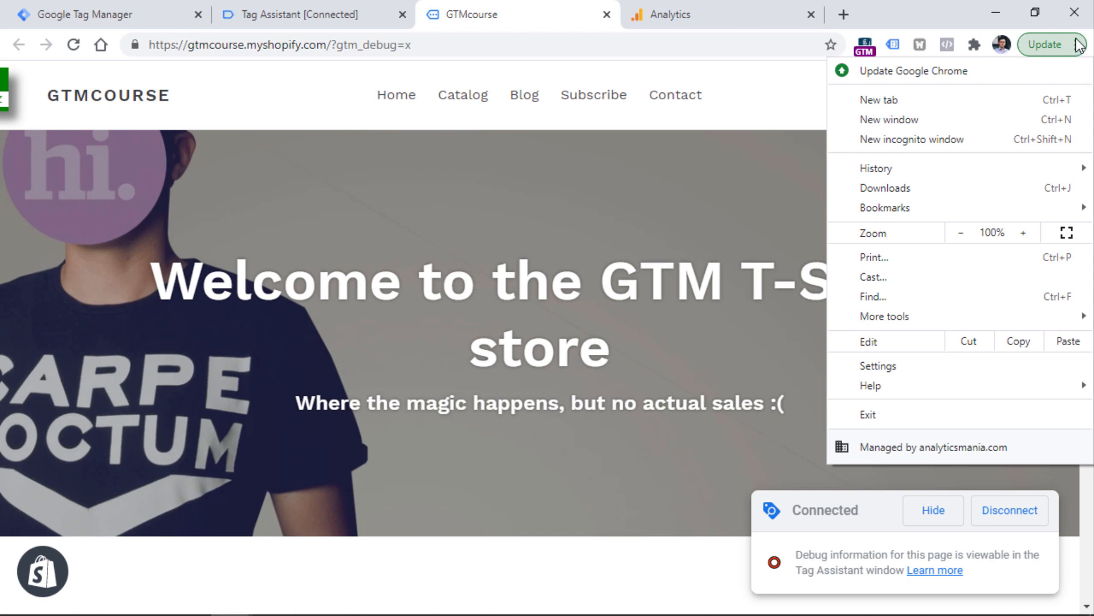
pyautogui.moveTo(873, 316)
pyautogui.click(708, 432)
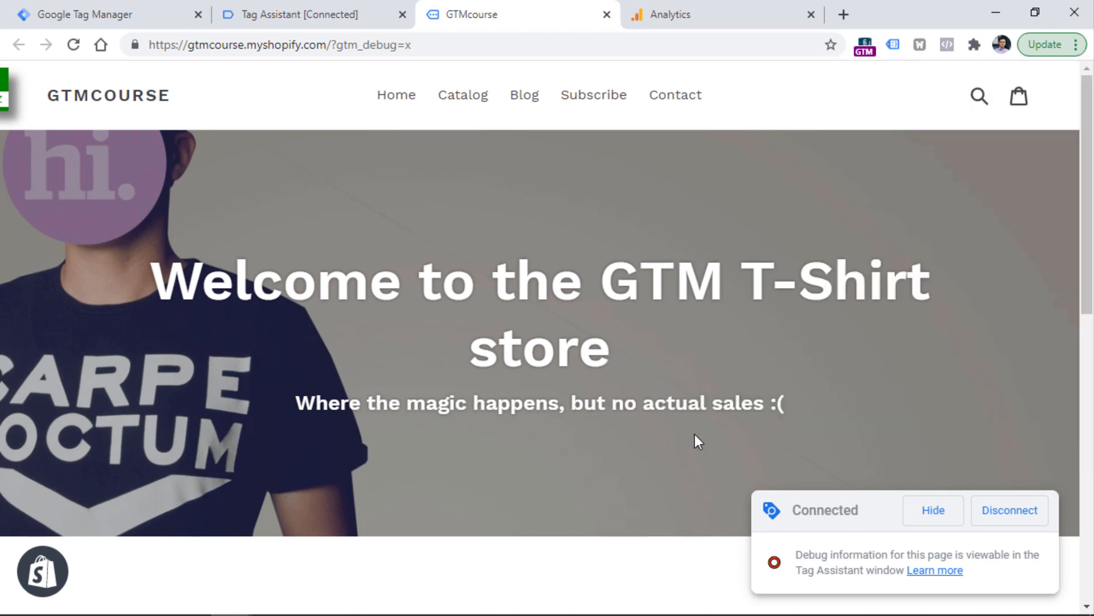
pyautogui.tripleClick(9, 262)
pyautogui.press('BackSpace')
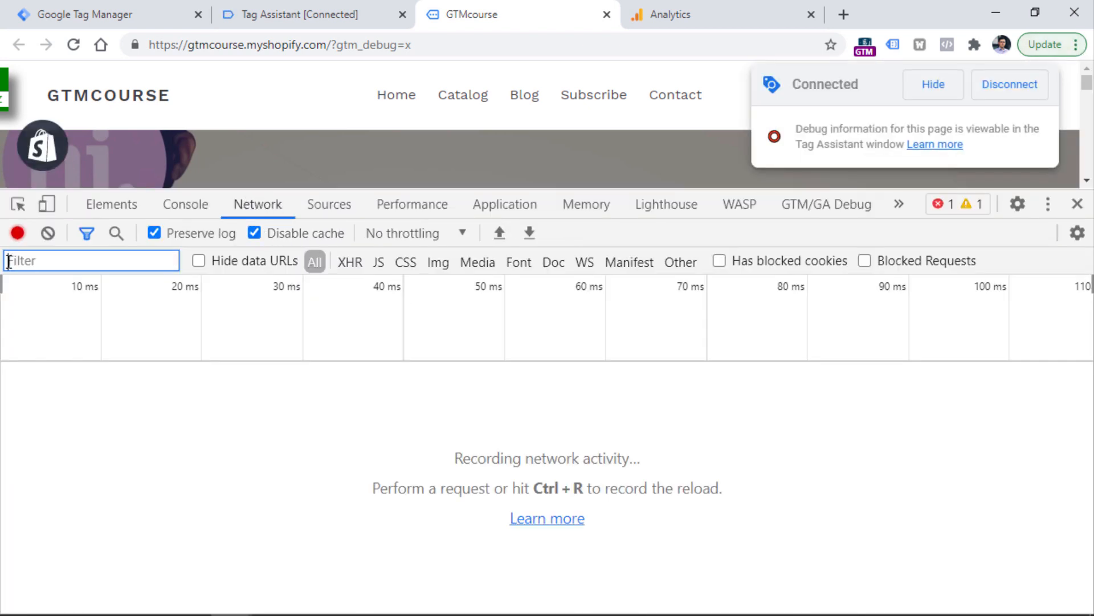
pyautogui.write('/collect')
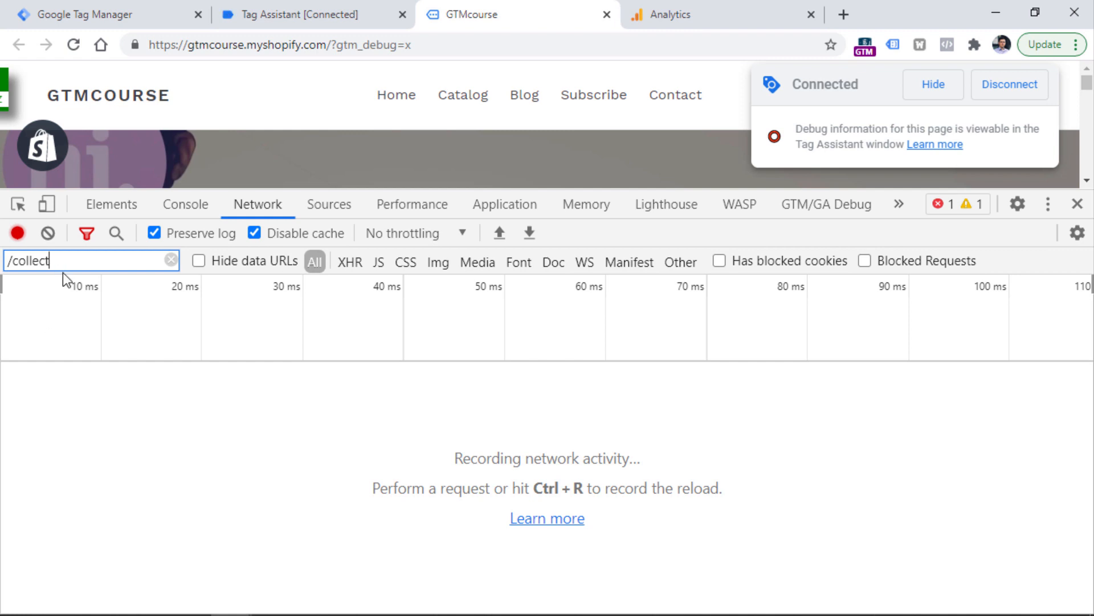
pyautogui.rightClick(214, 165)
pyautogui.click(252, 215)
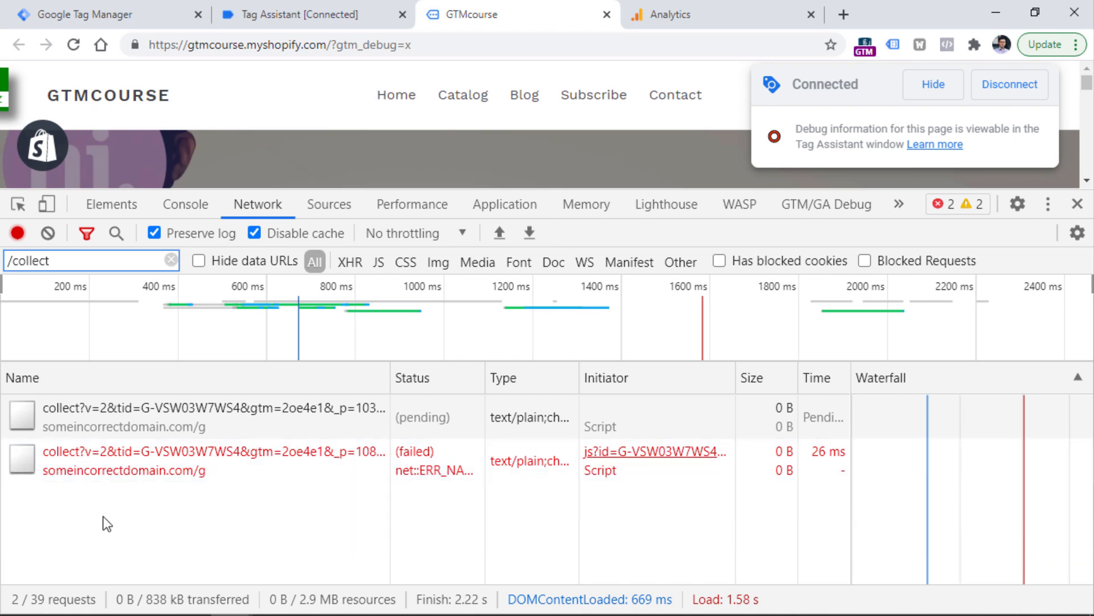
# Compare the /collect requests in the Network log with the GA4 configuration tag's firing status in Tag Assistant
pyautogui.rightClick(95, 473)
pyautogui.click(153, 557)
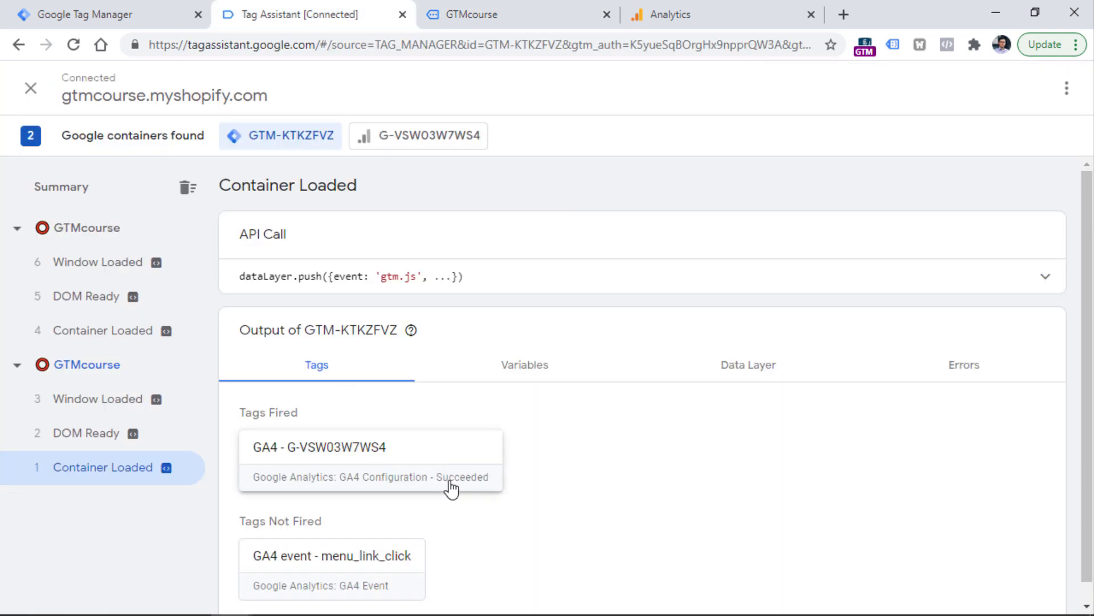
pyautogui.click(500, 14)
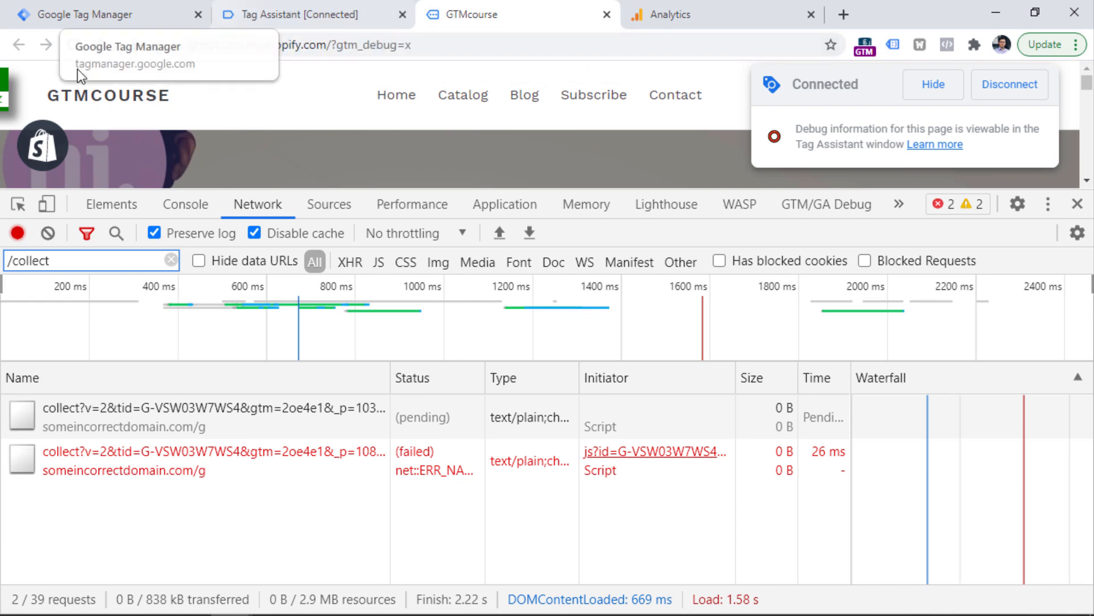
# In Google Tag Manager, remove the transport_url field from the GA4 configuration tag, save it, and relaunch the container preview
pyautogui.click(114, 16)
pyautogui.click(311, 285)
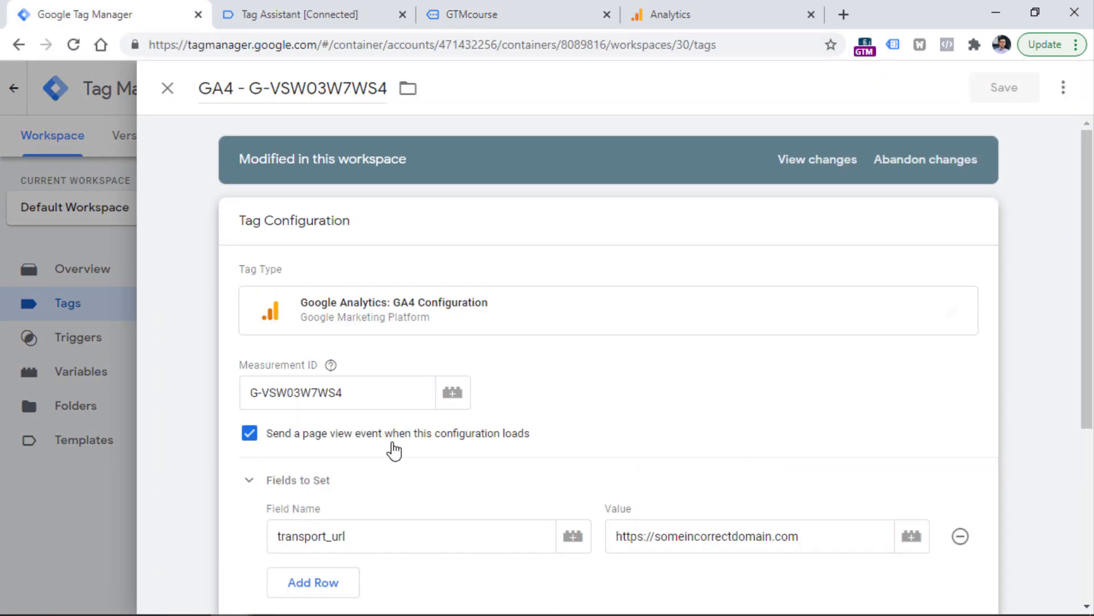
pyautogui.click(960, 536)
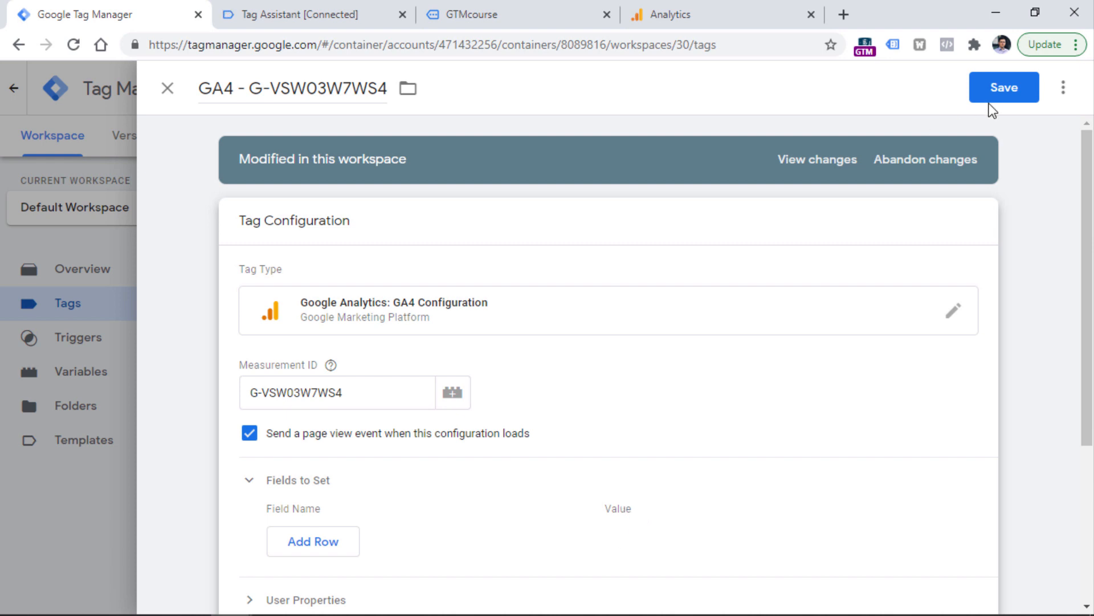
pyautogui.click(1001, 91)
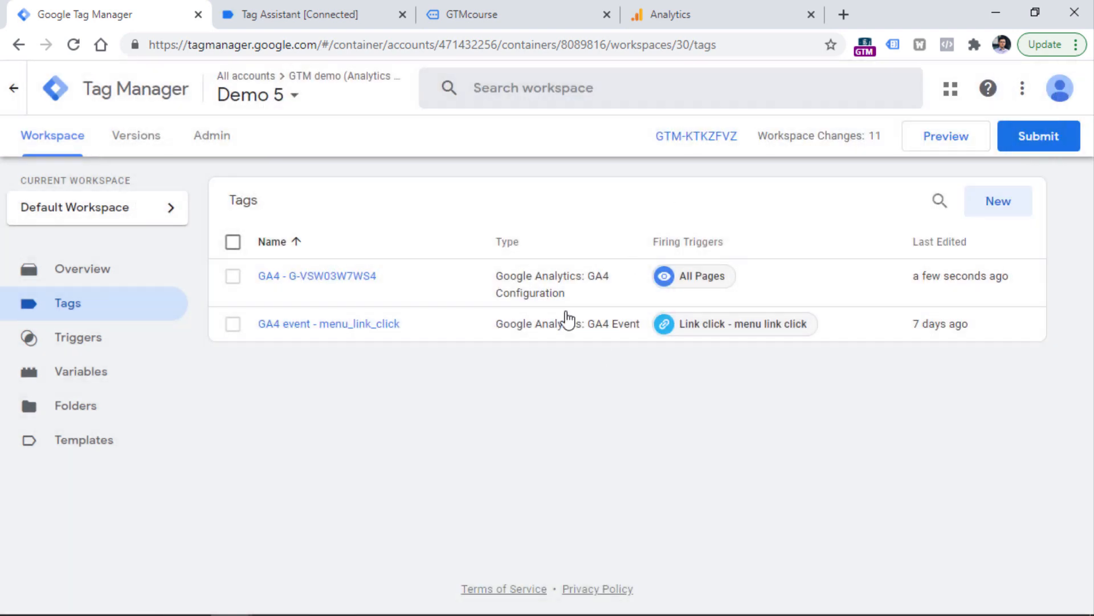
pyautogui.click(947, 140)
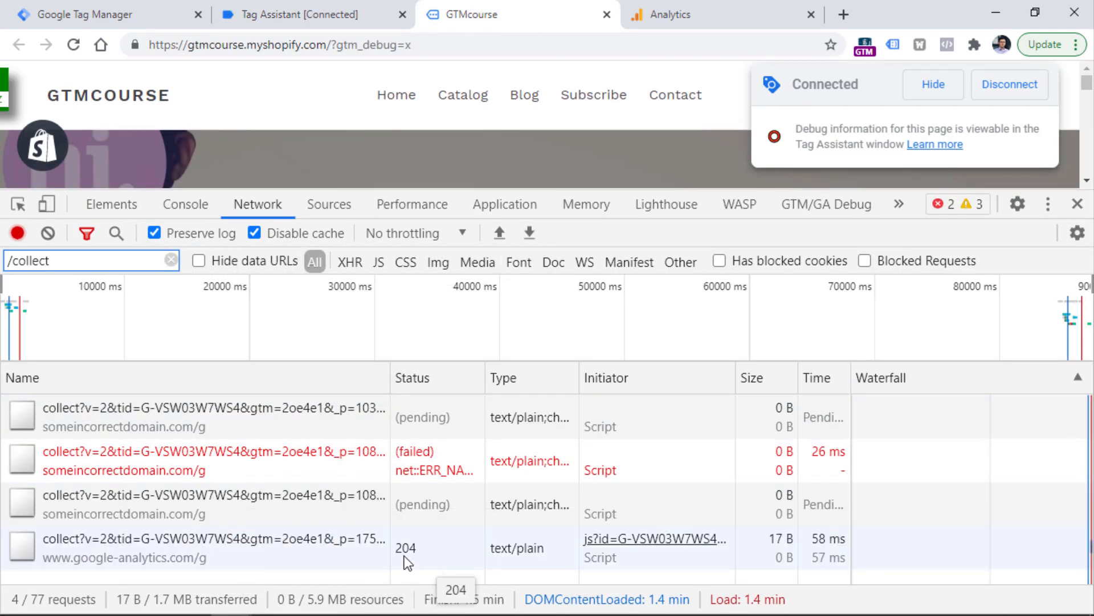
# Close the developer tools, switch to Google Analytics, and examine the incoming events in DebugView
pyautogui.press('F12')
pyautogui.click(711, 7)
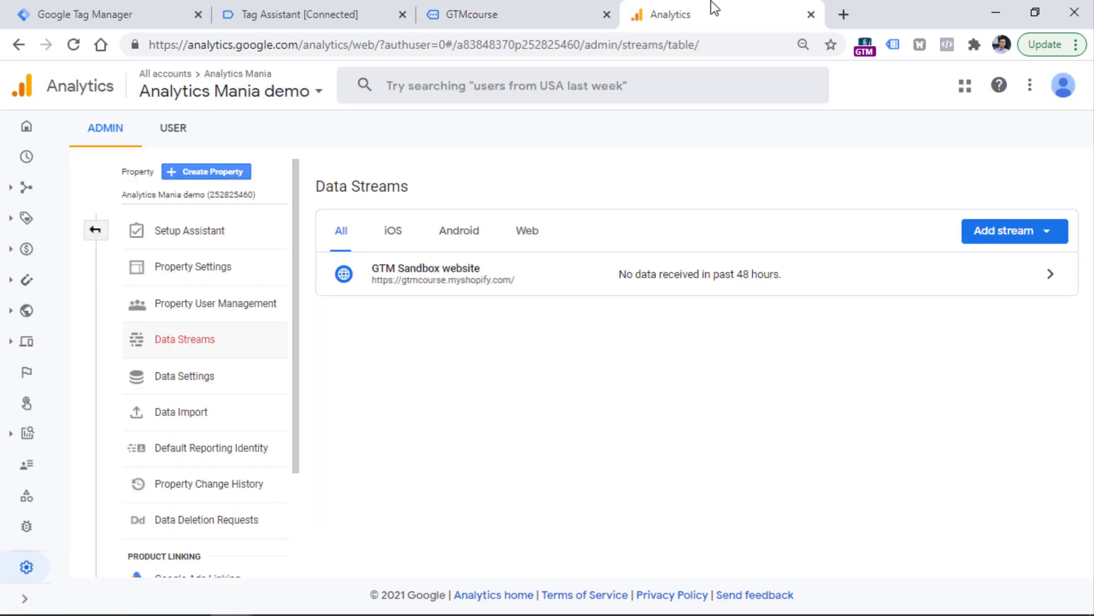
pyautogui.click(24, 598)
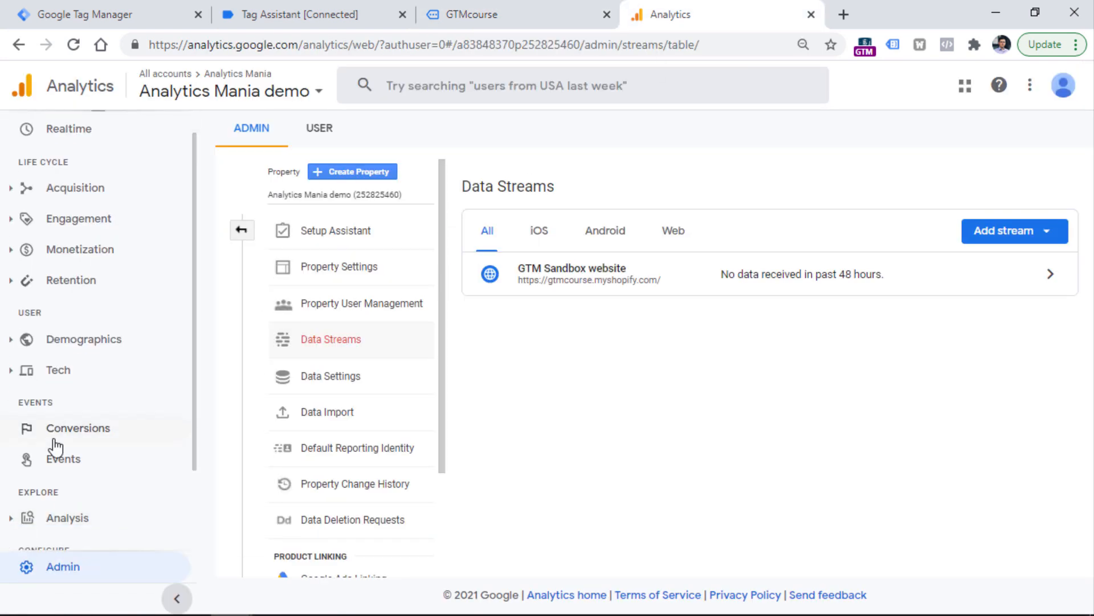
pyautogui.scroll(-2, 54, 456)
pyautogui.click(71, 536)
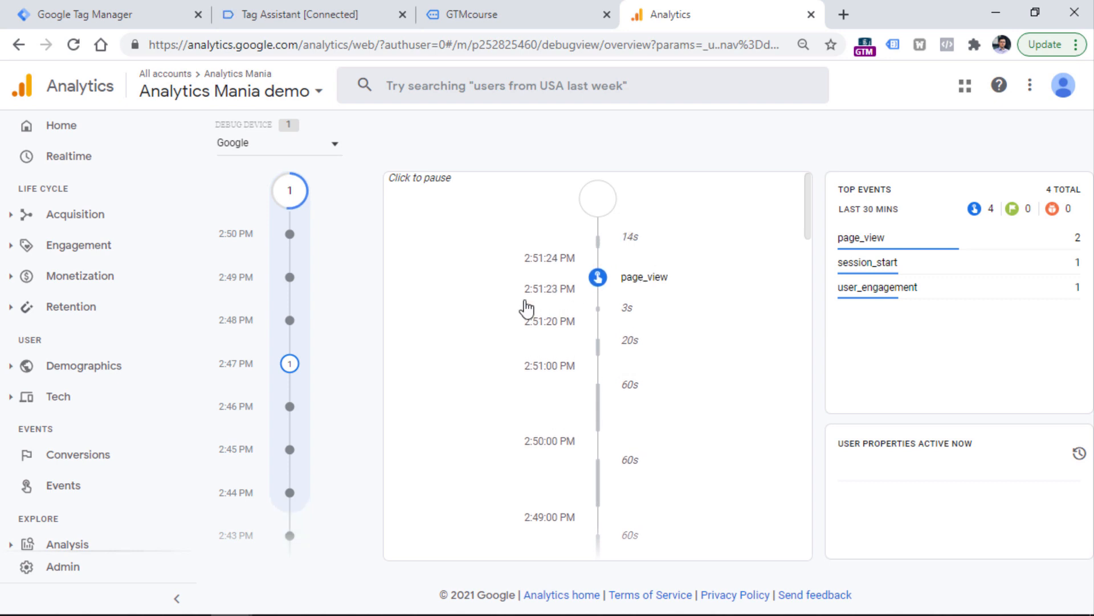
pyautogui.scroll(-3, 86, 399)
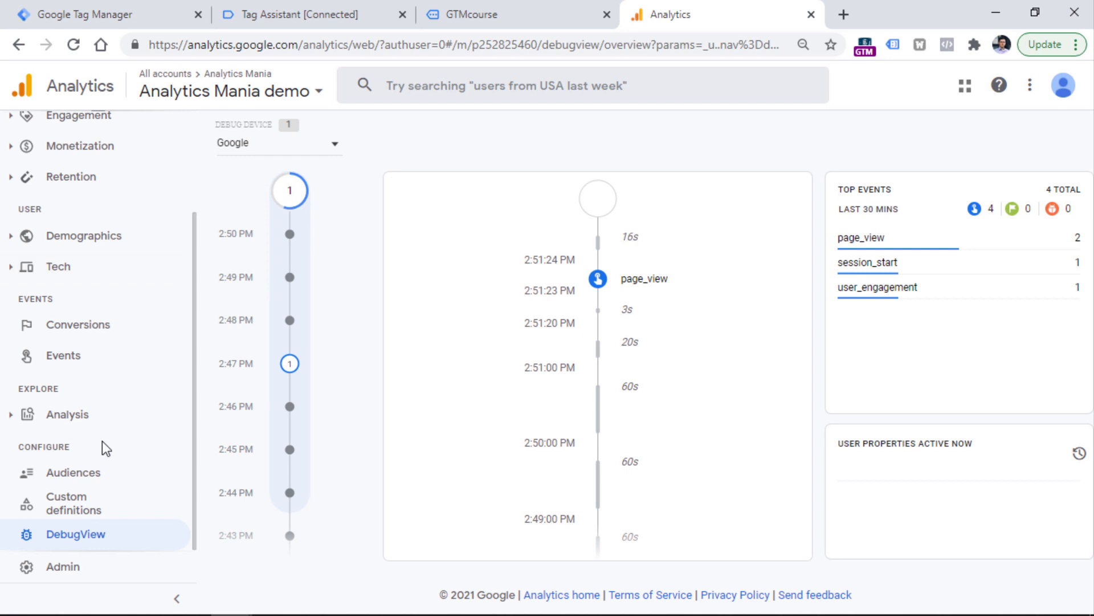
pyautogui.scroll(3, 69, 375)
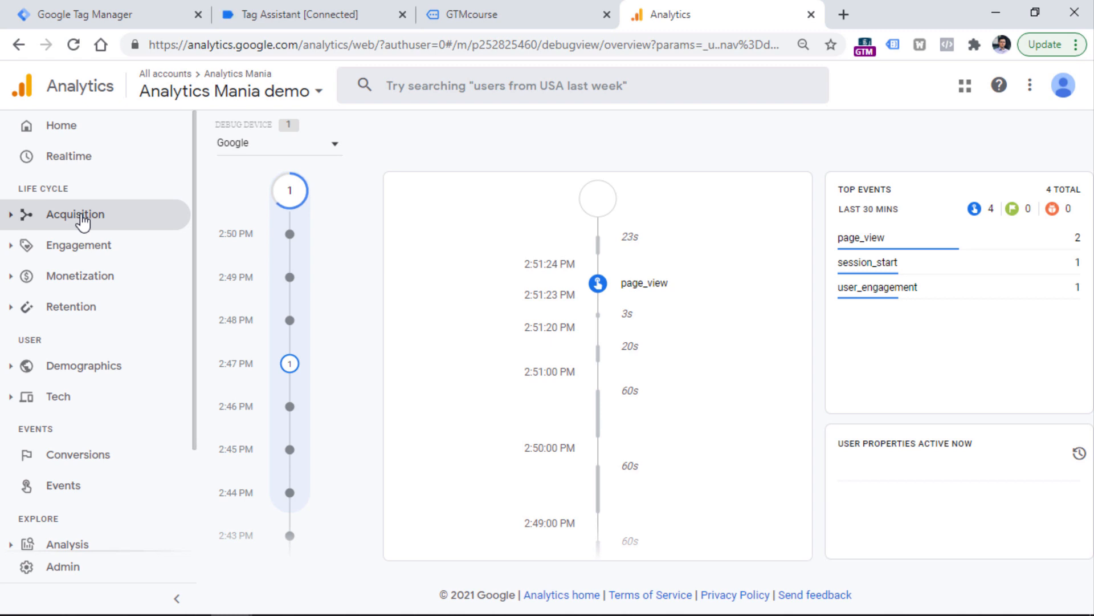
# In Tag Assistant, review the tags for Container Loaded, DOM Ready, Window Loaded and Summary, including the GA4 configuration tag's details
pyautogui.hotkey('ctrl', '2')
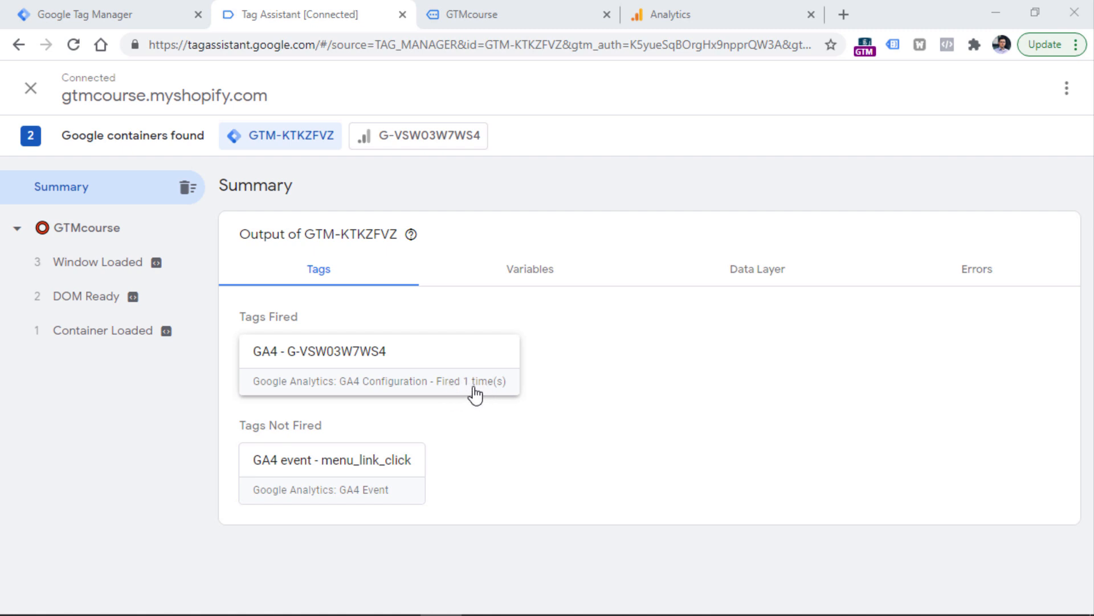
pyautogui.click(86, 296)
pyautogui.click(94, 269)
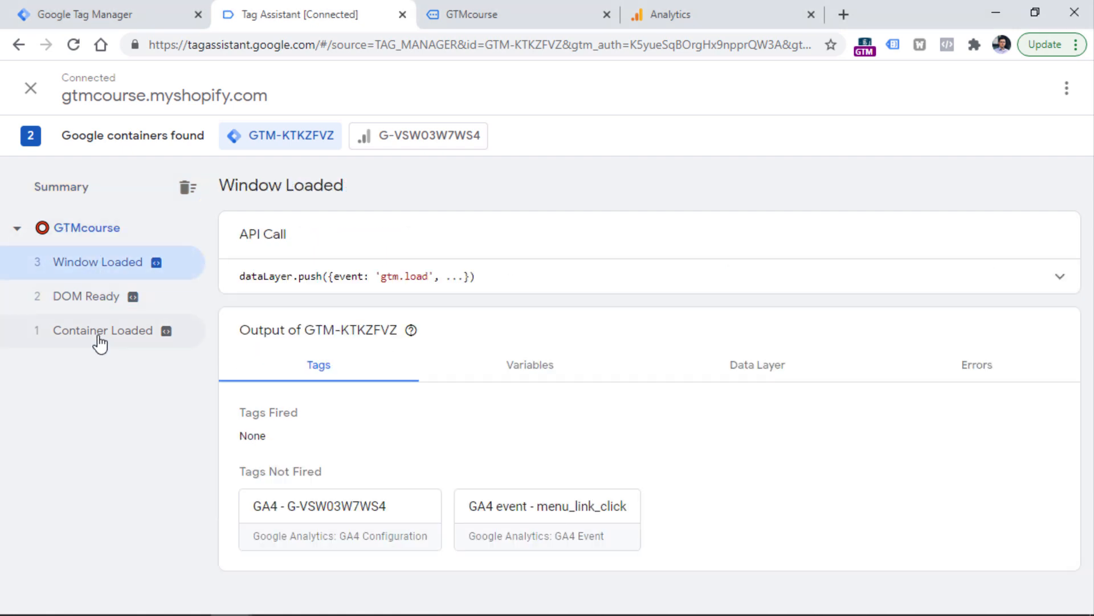
pyautogui.click(101, 337)
pyautogui.click(112, 296)
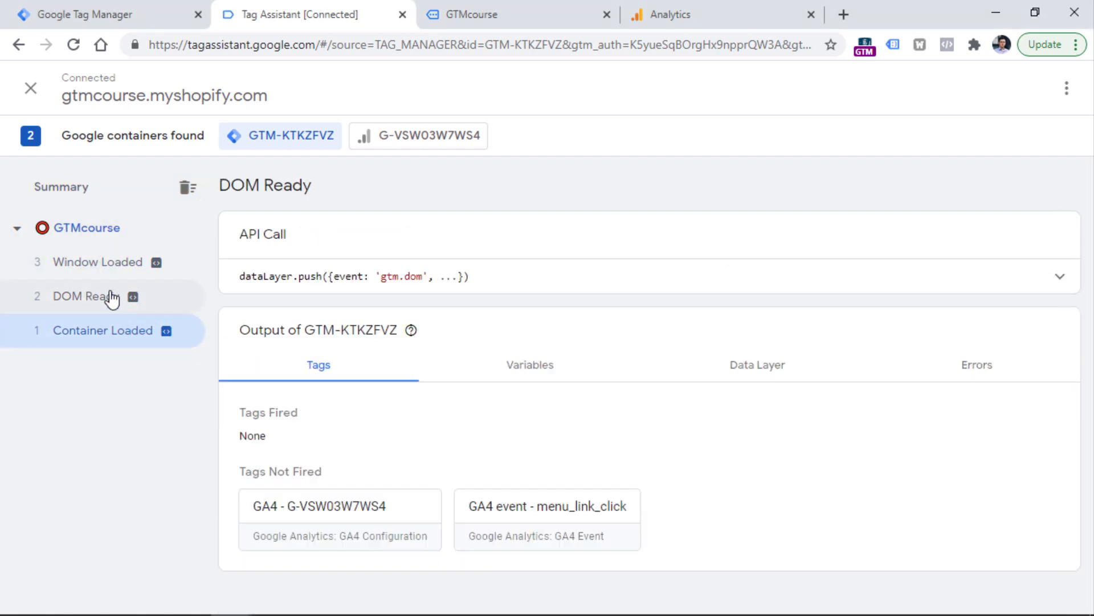
pyautogui.click(97, 262)
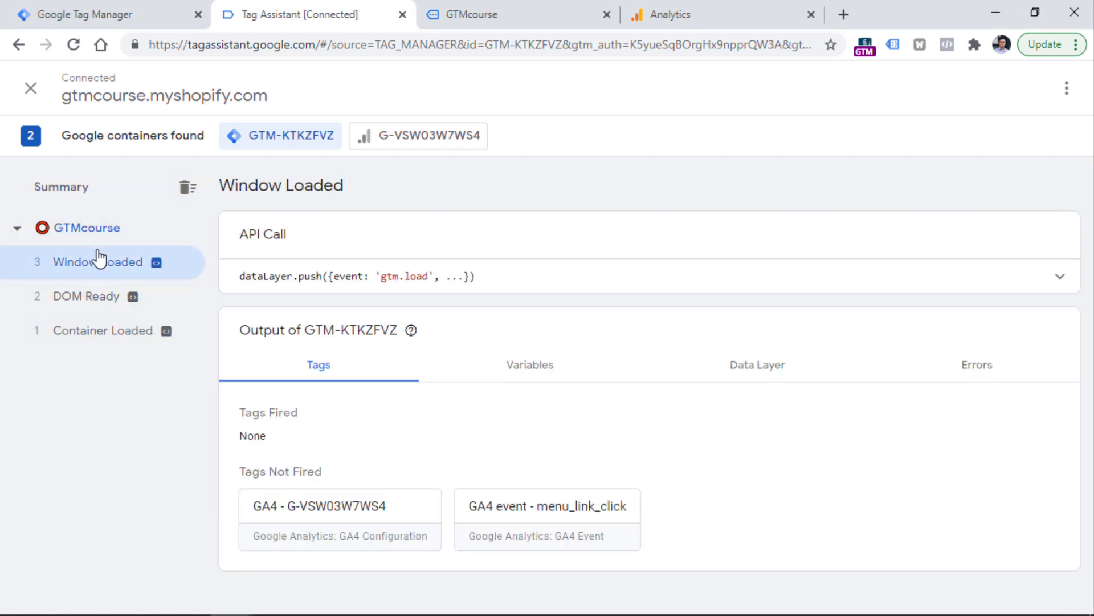
pyautogui.click(98, 333)
pyautogui.click(69, 296)
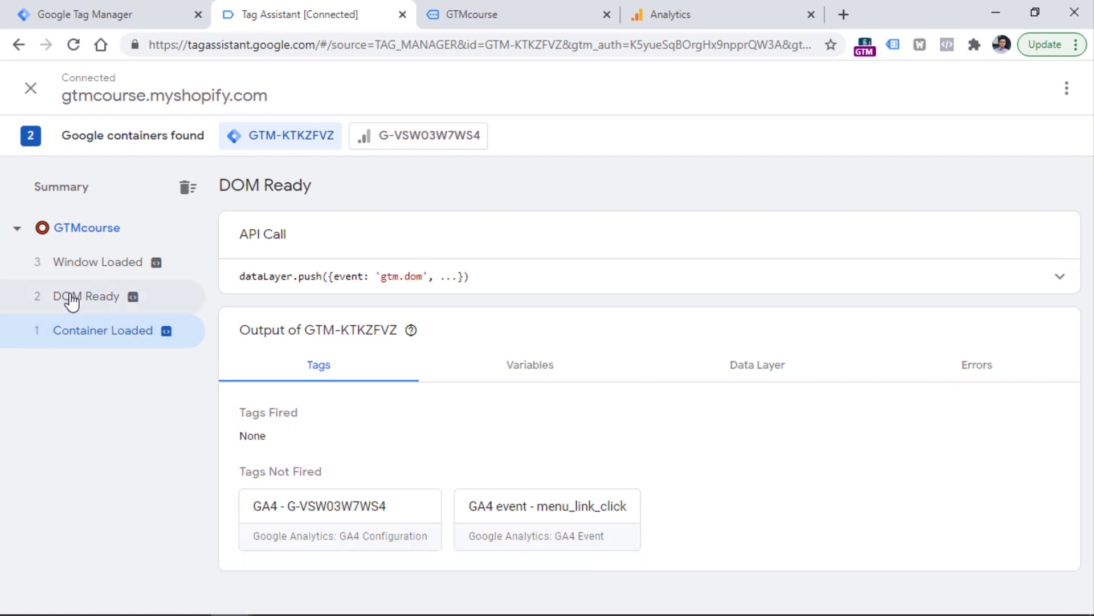
pyautogui.click(79, 194)
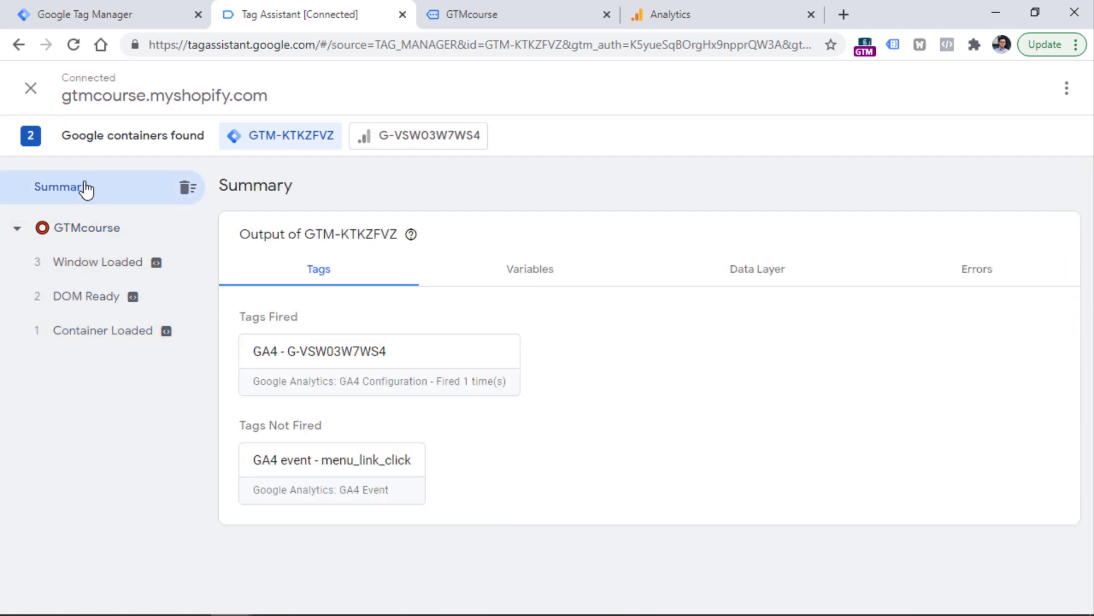
pyautogui.click(378, 361)
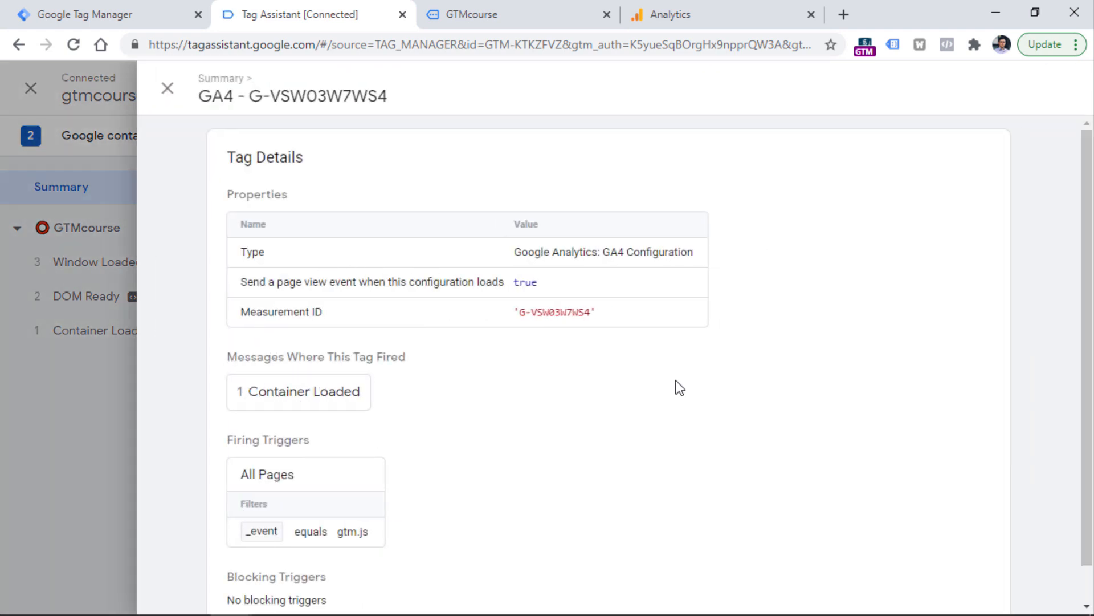
# On the store page, open the Home, Catalog and Blog menu links in new browser tabs
pyautogui.click(470, 1)
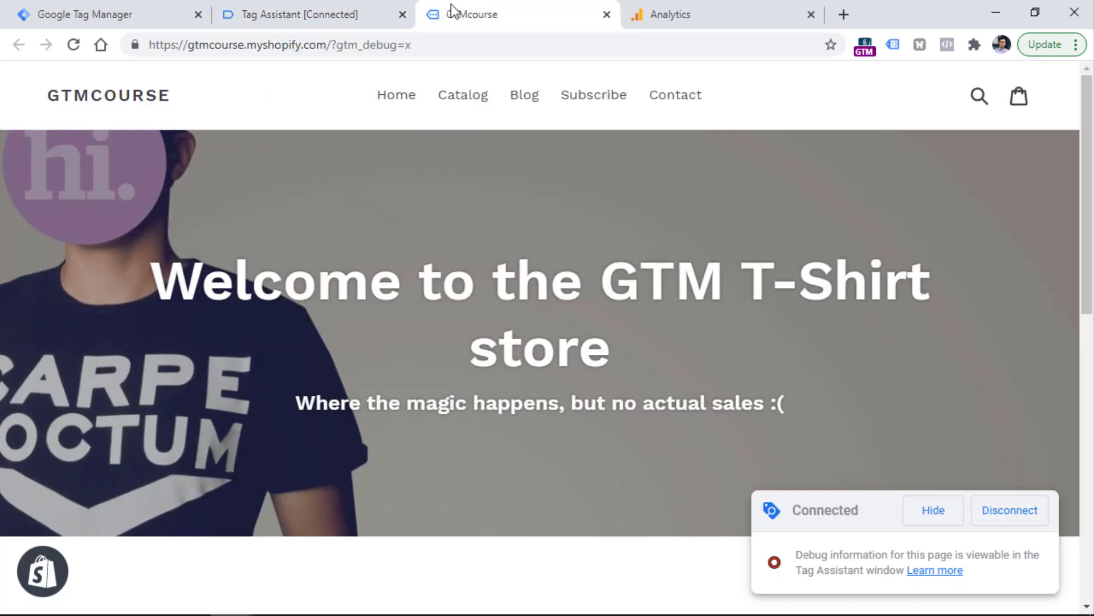
pyautogui.keyDown('ctrl'); pyautogui.click(481, 114); pyautogui.keyUp('ctrl')
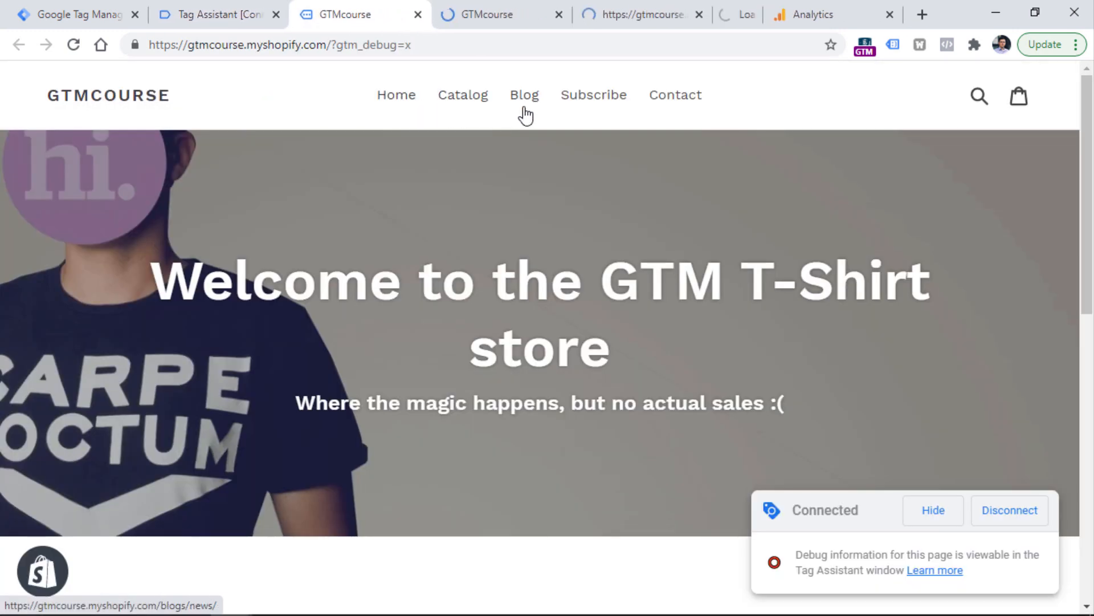
pyautogui.keyDown('ctrl'); pyautogui.click(524, 113); pyautogui.keyUp('ctrl')
# Return to Tag Assistant and inspect which tags fired on Link Click events 4 and 5 of the GTMcourse page
pyautogui.click(227, 10)
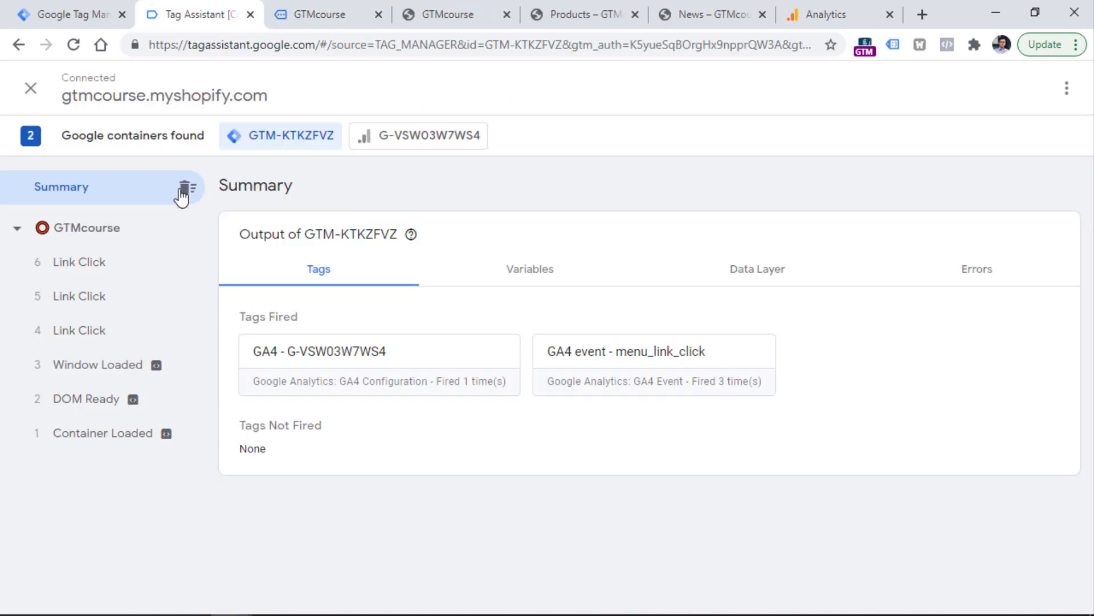
pyautogui.scroll(-10, 135, 448)
pyautogui.click(143, 493)
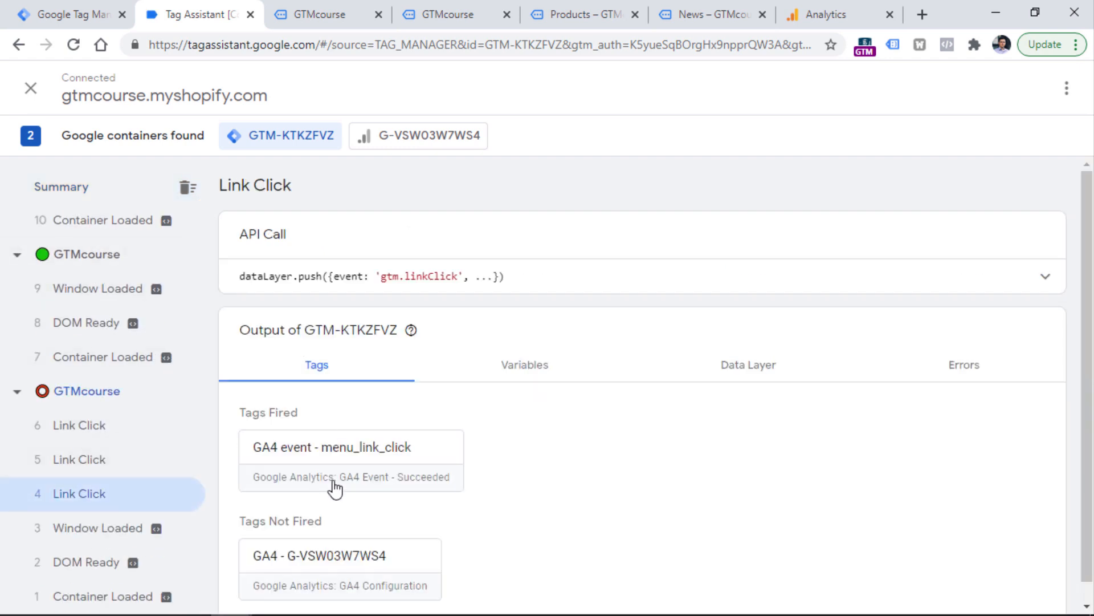
pyautogui.click(75, 468)
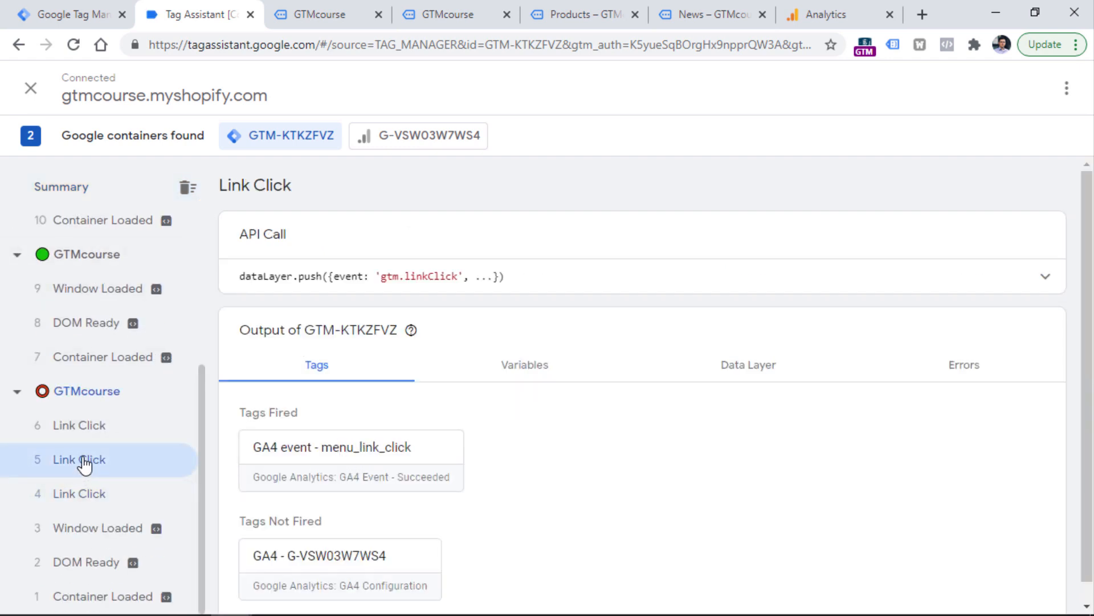
# From Summary, open the menu_link_click tag's details and show them for the 4 Link Click message
pyautogui.click(72, 189)
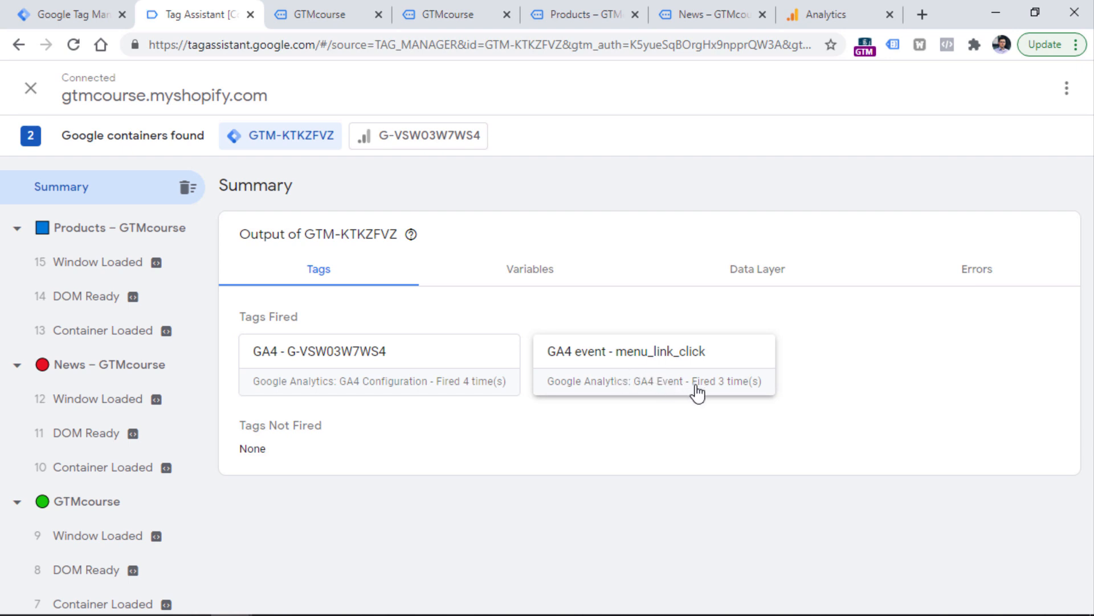
pyautogui.click(659, 381)
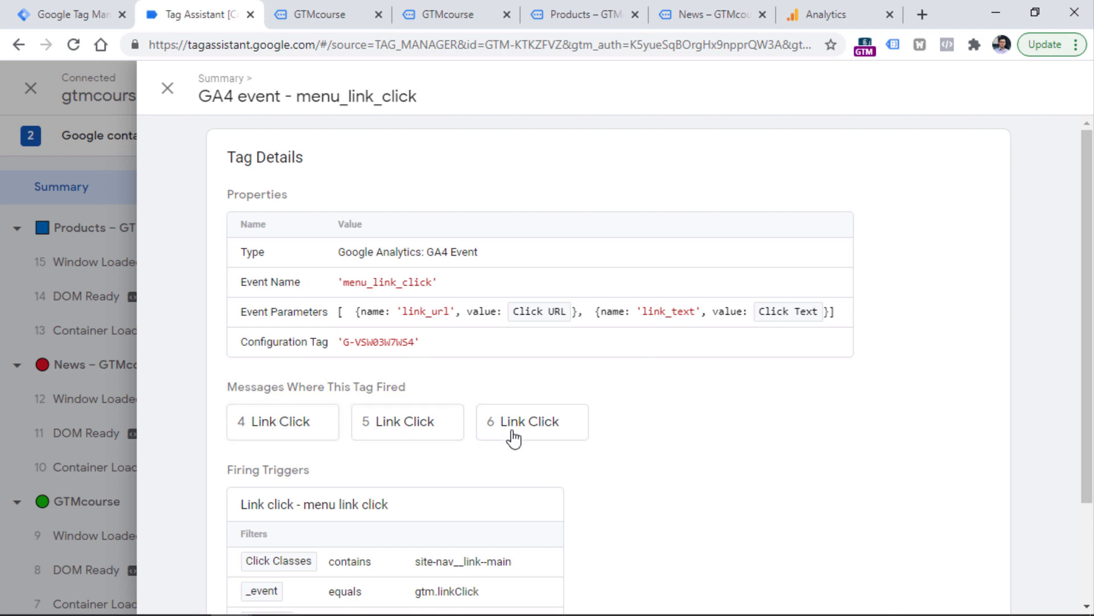
pyautogui.click(294, 434)
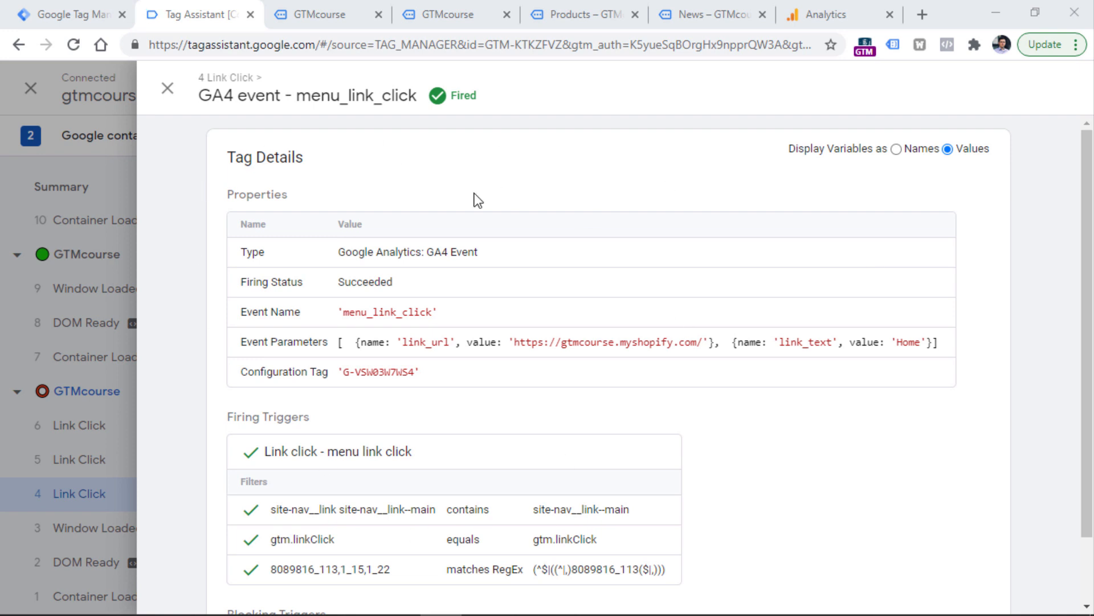
# Compare the tag's link_url and link_text parameters with variables displayed as names and as values, ending on values
pyautogui.click(897, 150)
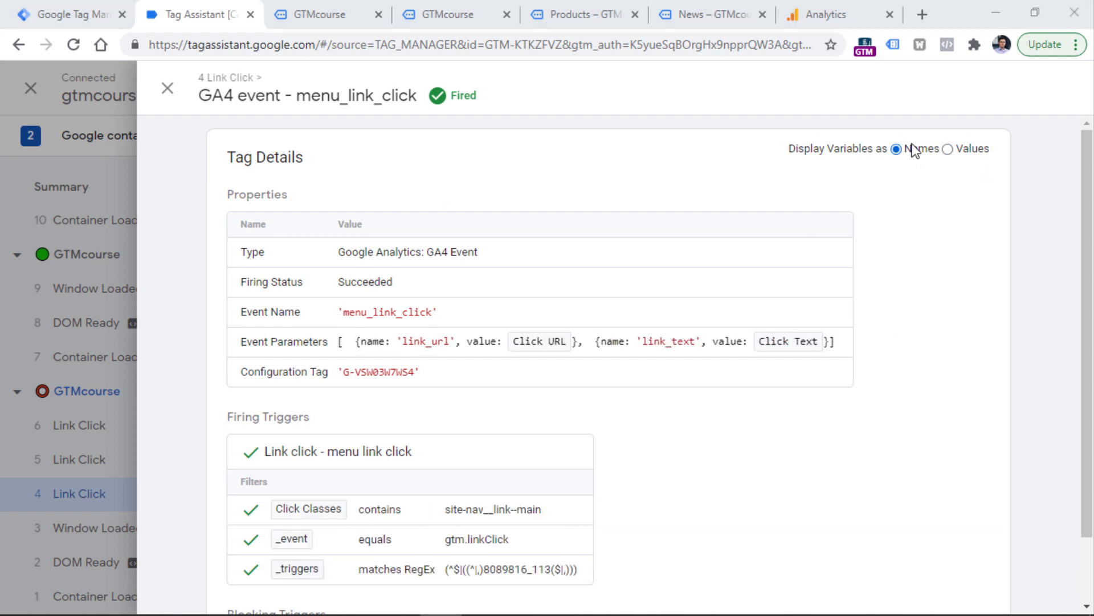
pyautogui.click(508, 341)
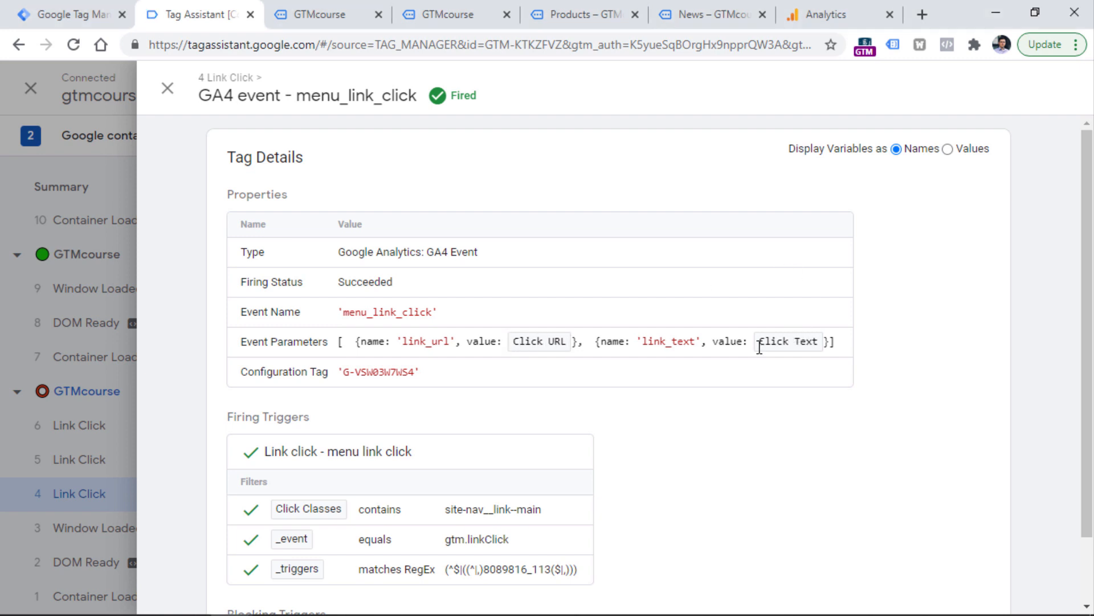
pyautogui.click(947, 150)
pyautogui.moveTo(514, 342); pyautogui.dragTo(698, 342)
pyautogui.click(896, 148)
pyautogui.click(948, 149)
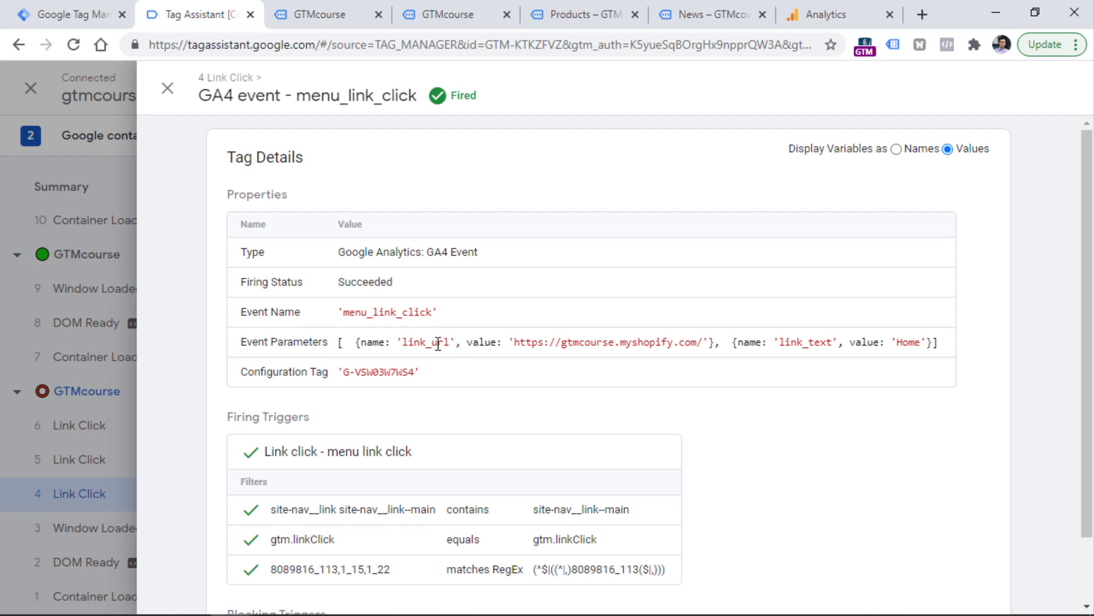
# Examine the link_url value in the tag's event parameters, checking which variable supplies it by switching the display to names and back to values
pyautogui.doubleClick(418, 342)
pyautogui.moveTo(515, 342); pyautogui.dragTo(705, 342)
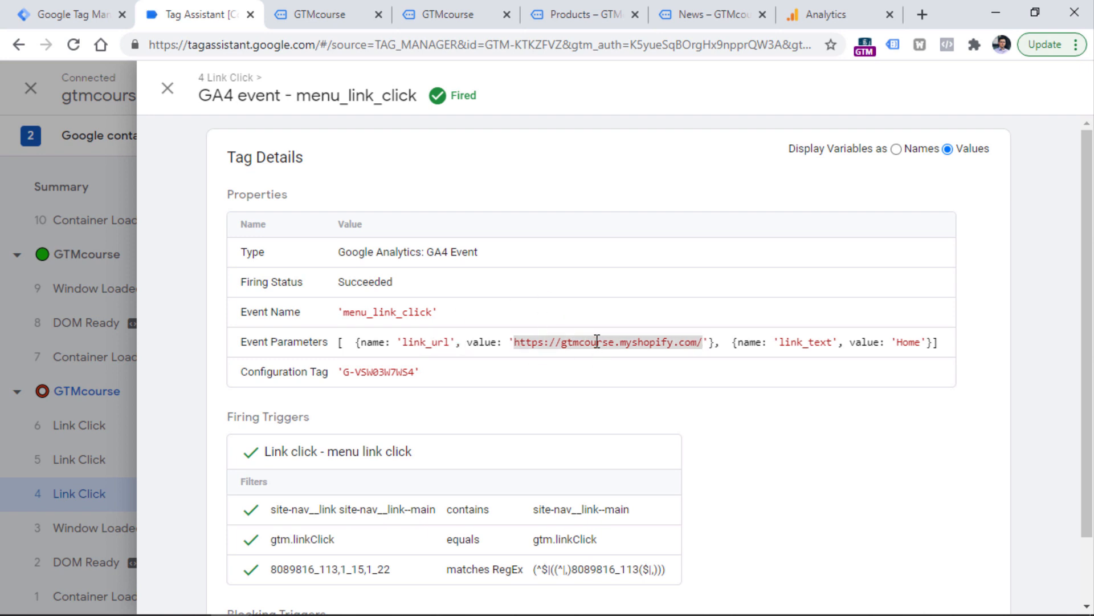
pyautogui.click(896, 148)
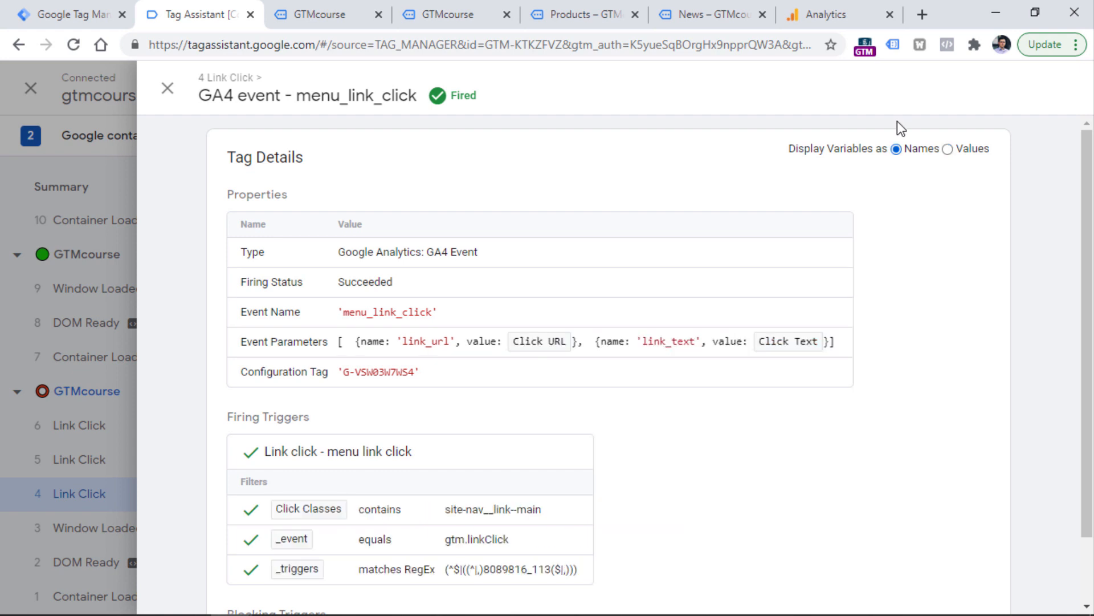
pyautogui.click(947, 150)
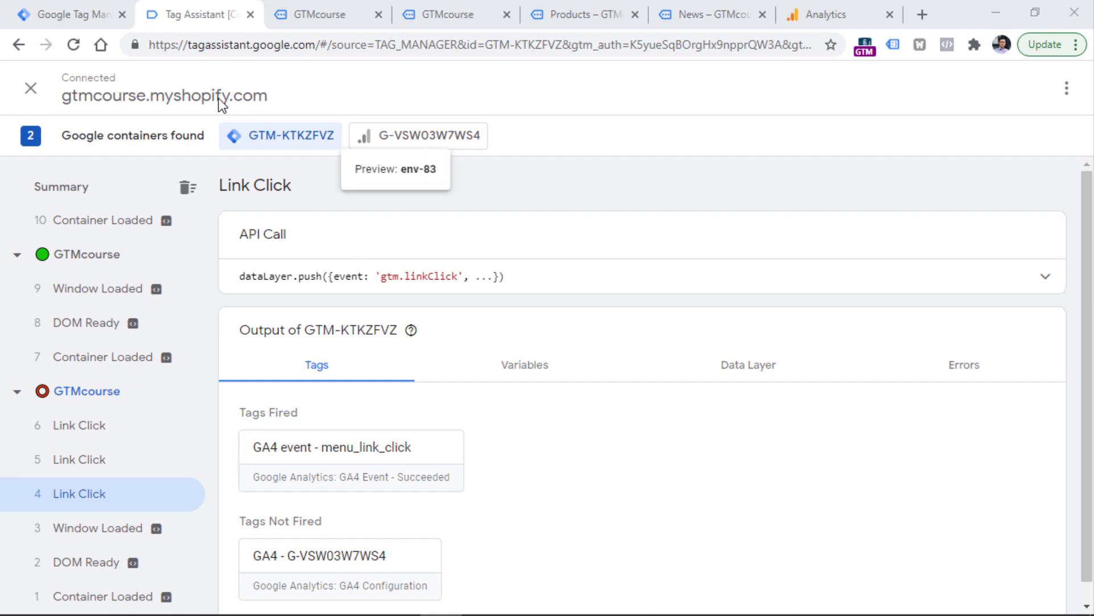
# Open the GA4 configuration tag's details for the 9 Window Loaded event and compare its All Pages trigger filter by variable names and values
pyautogui.click(93, 302)
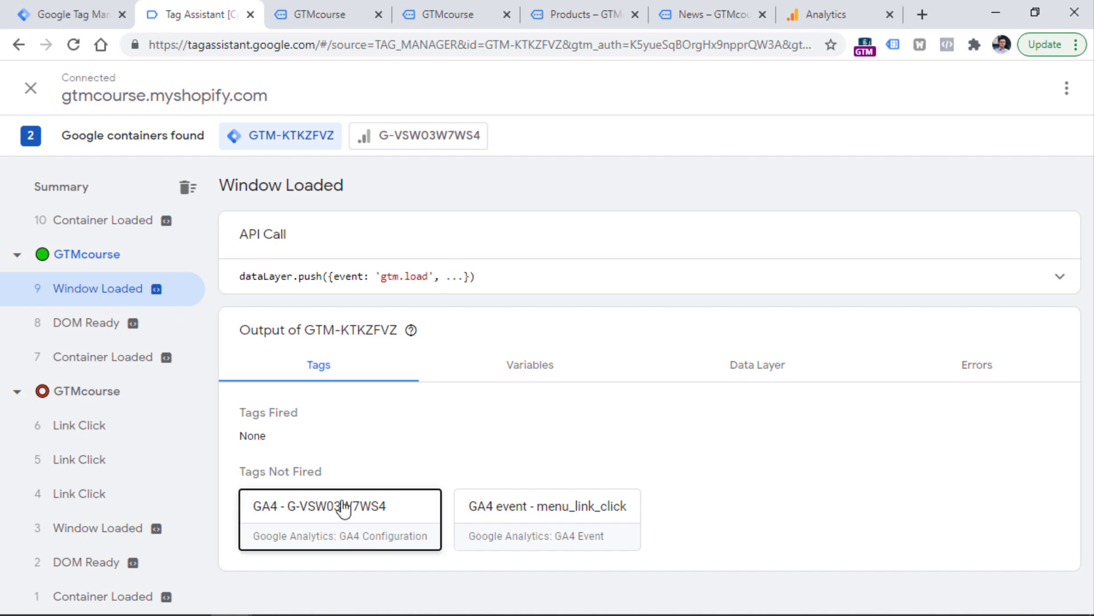
pyautogui.click(342, 507)
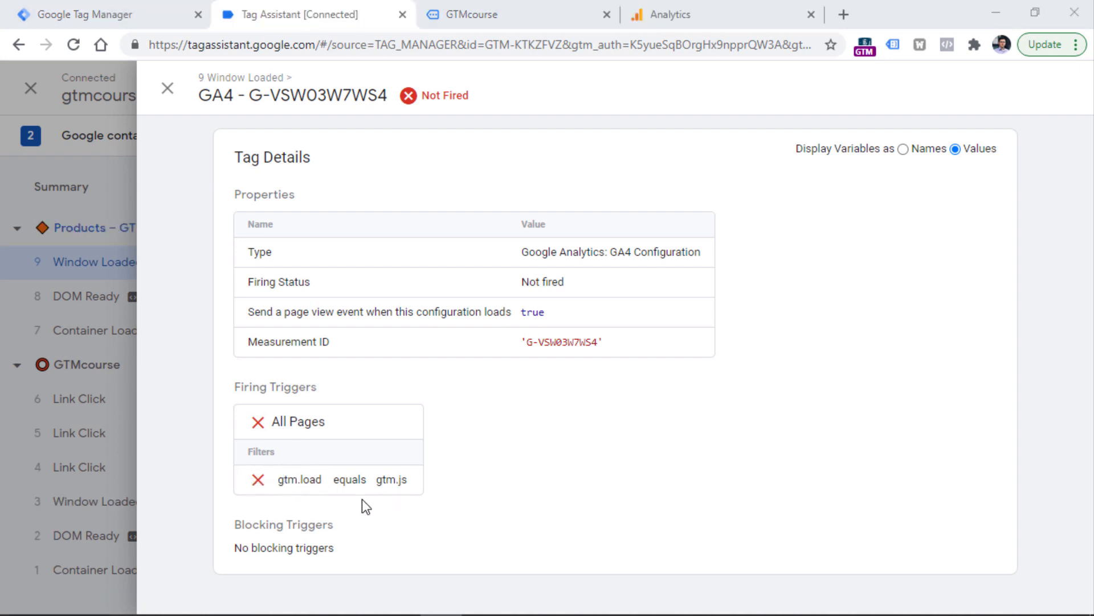
pyautogui.click(903, 148)
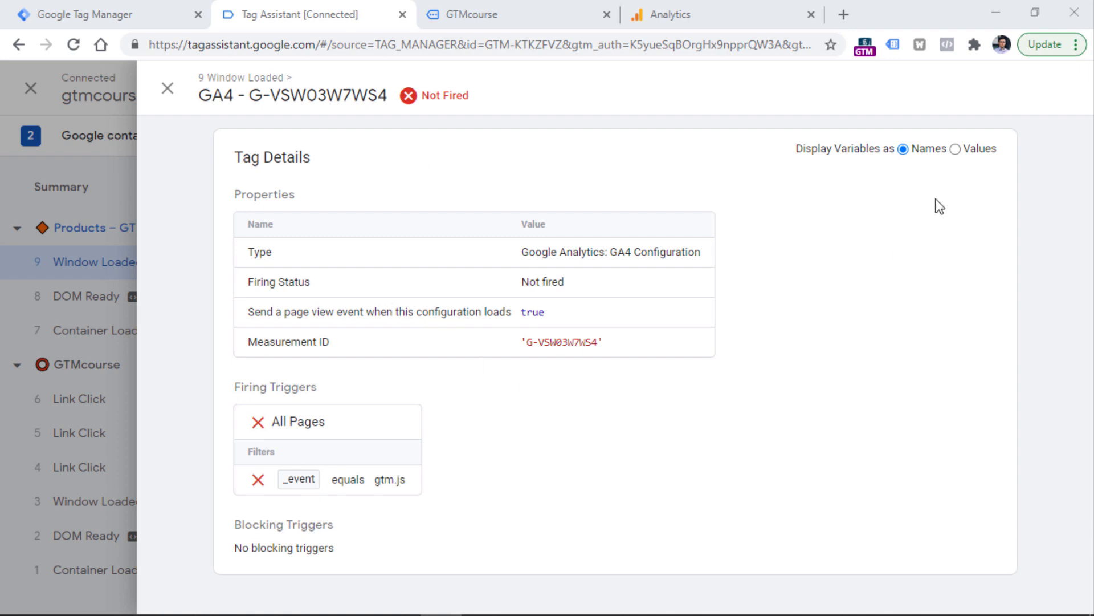
pyautogui.click(955, 149)
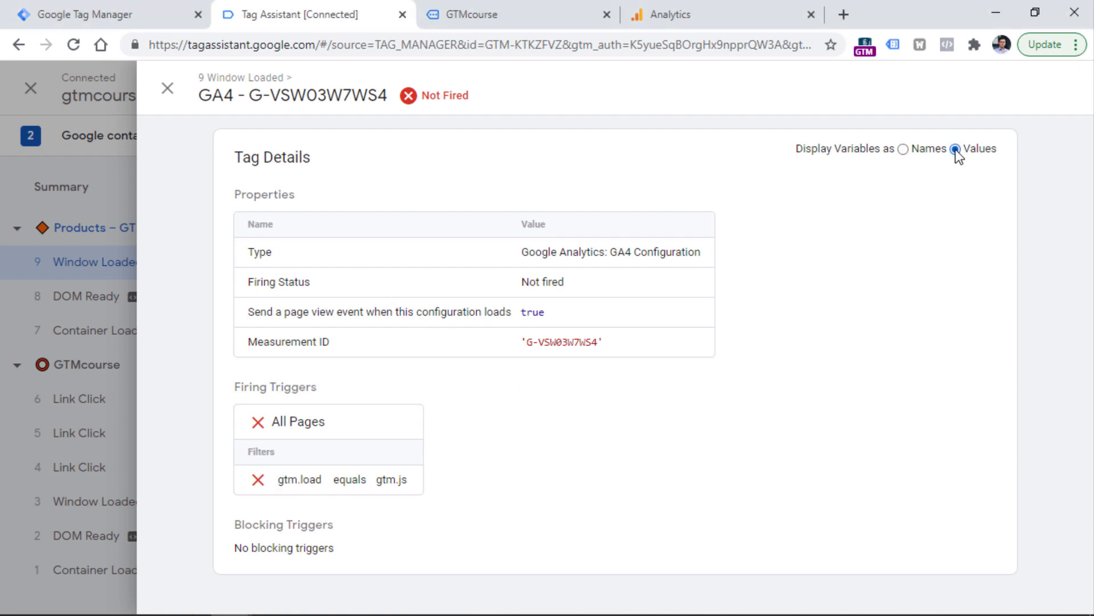
pyautogui.click(904, 149)
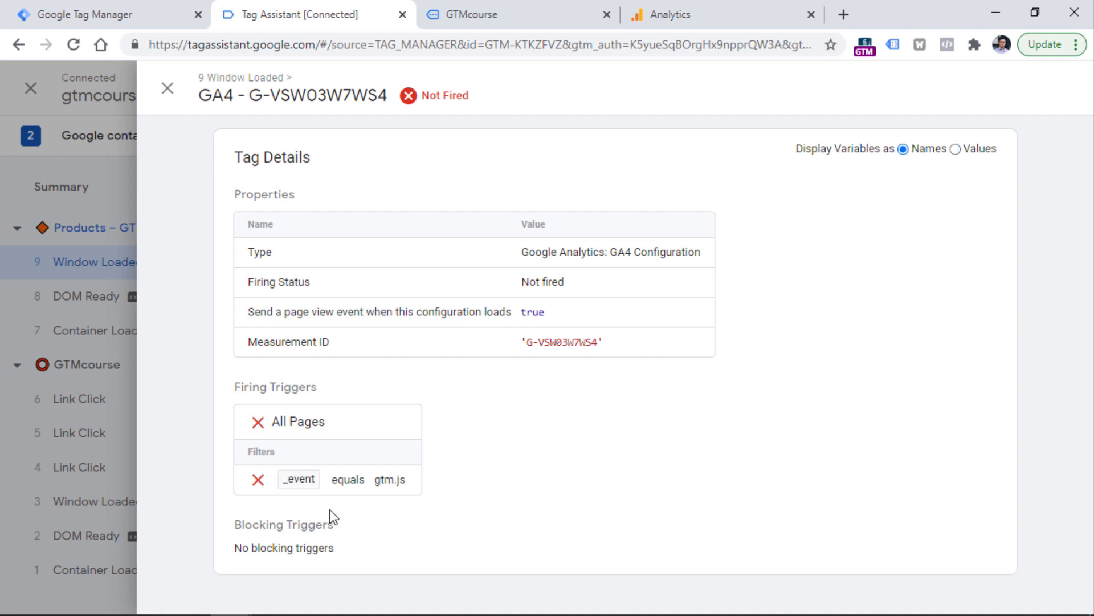
pyautogui.click(955, 150)
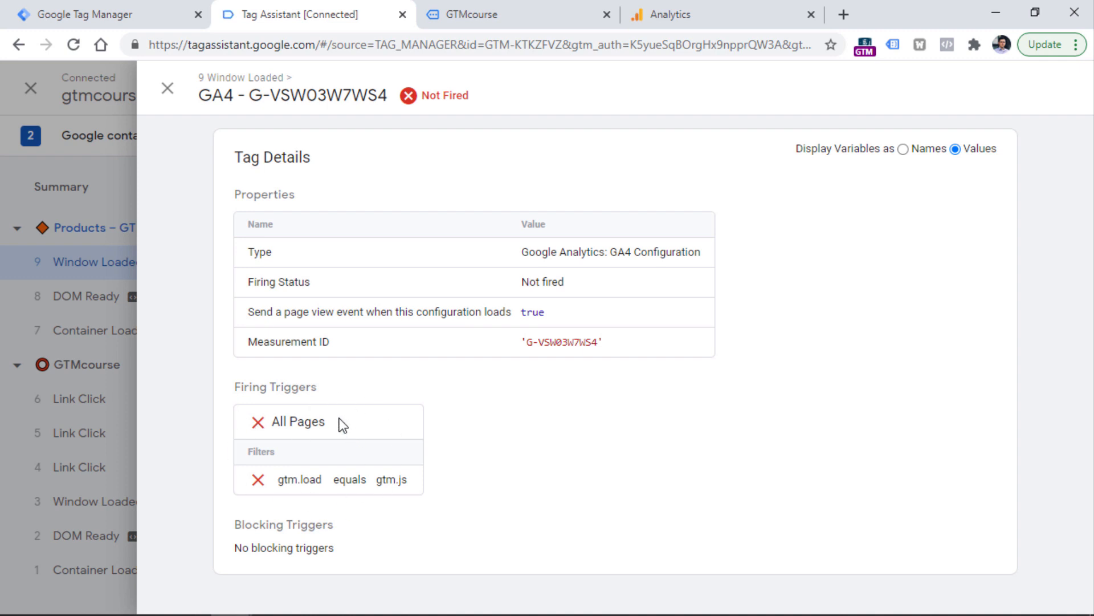
# Open the menu_link_click tag's details for the 6 Link Click event and inspect the filters of its firing trigger
pyautogui.click(90, 402)
pyautogui.click(90, 401)
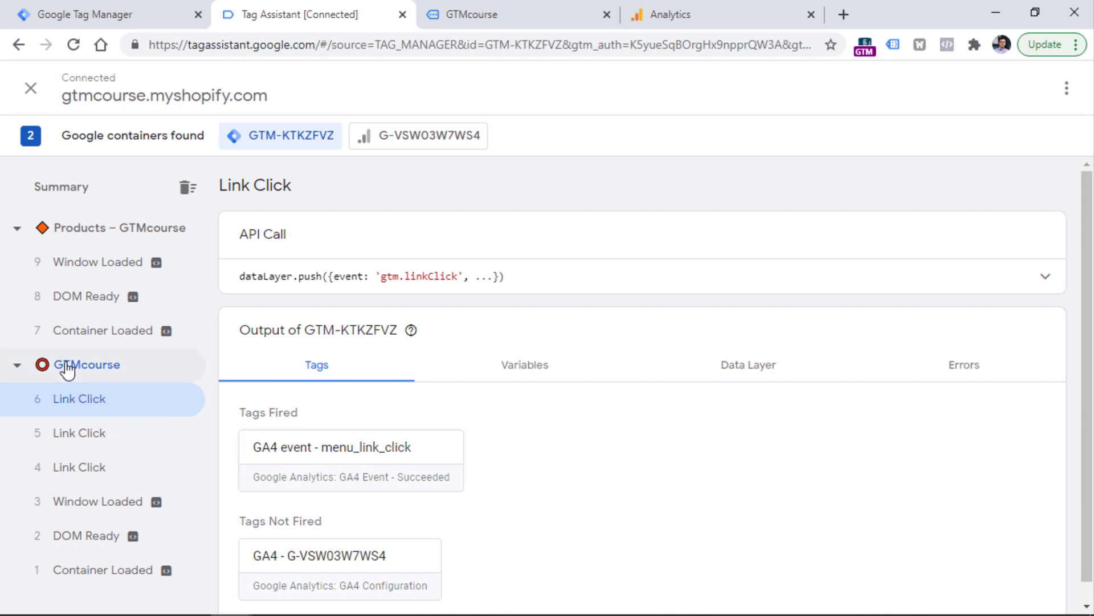
pyautogui.click(354, 463)
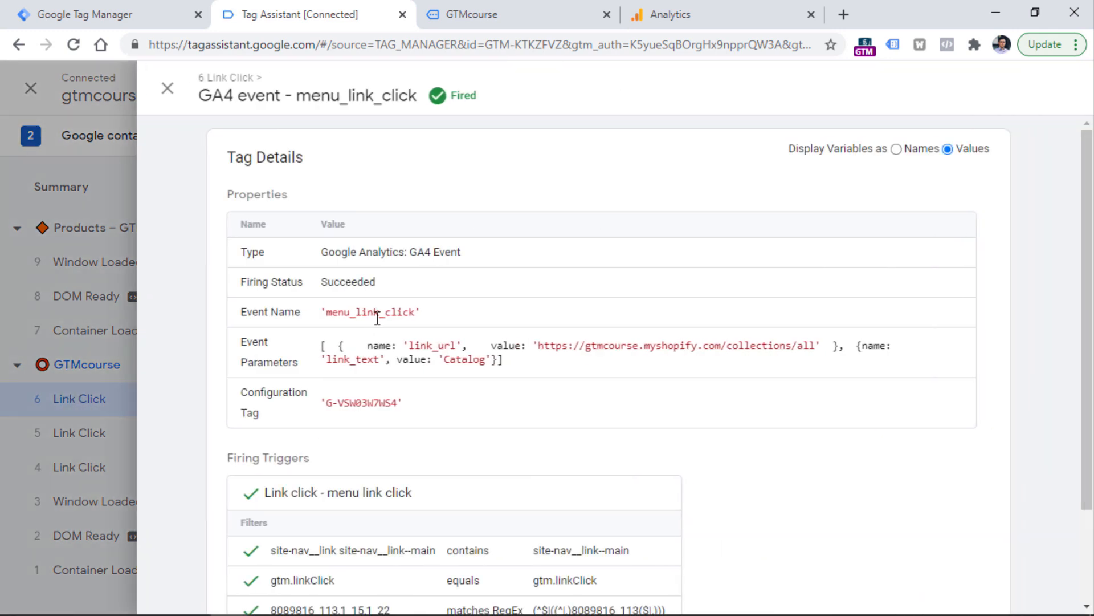
pyautogui.scroll(-2, 244, 350)
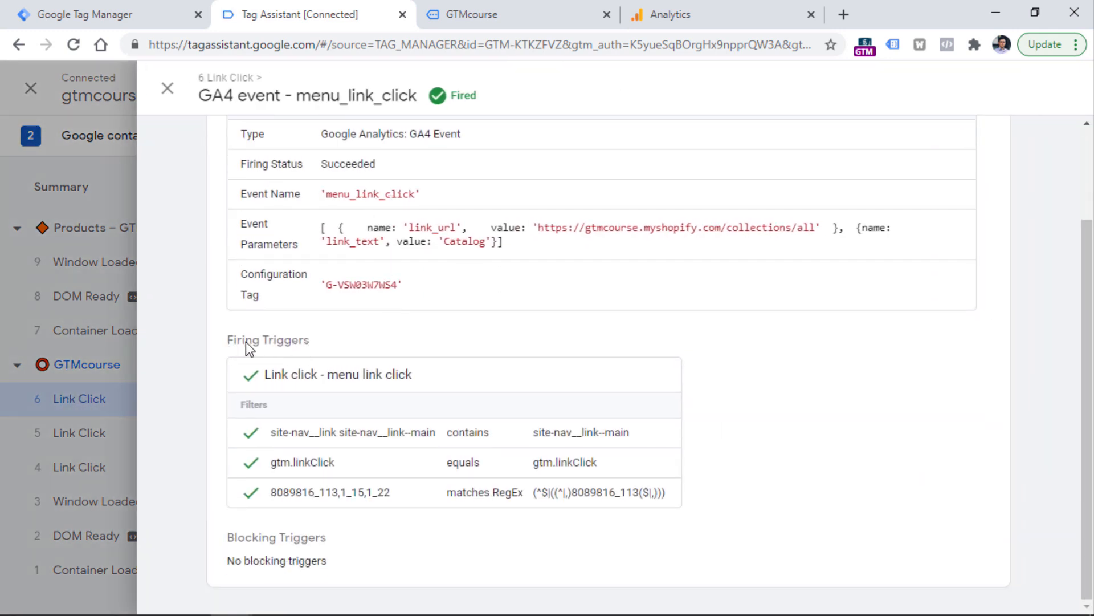
pyautogui.moveTo(272, 493); pyautogui.dragTo(382, 501)
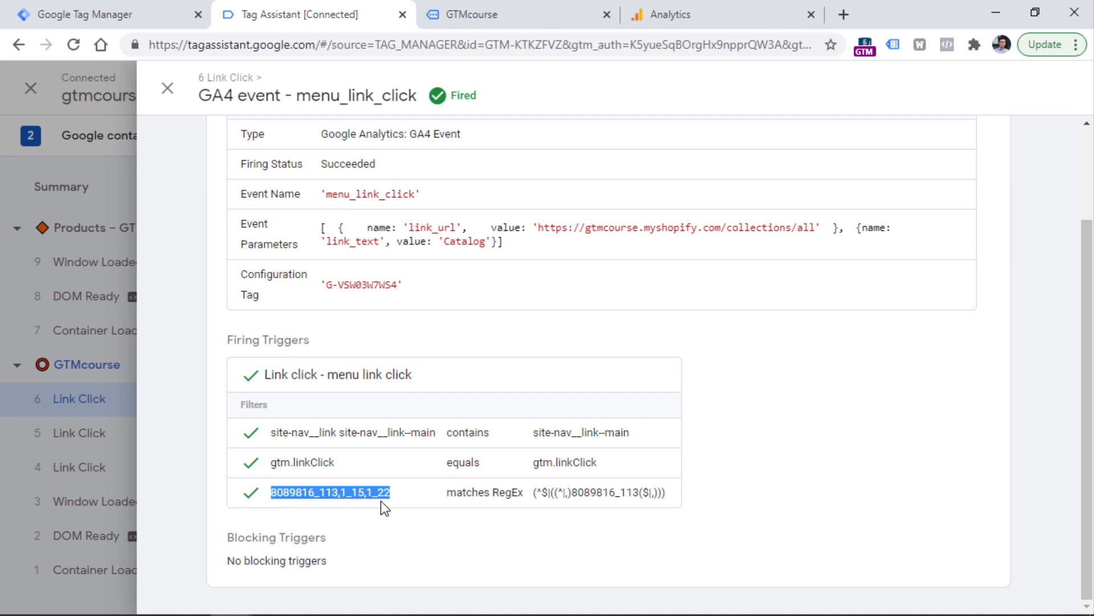
pyautogui.click(662, 497)
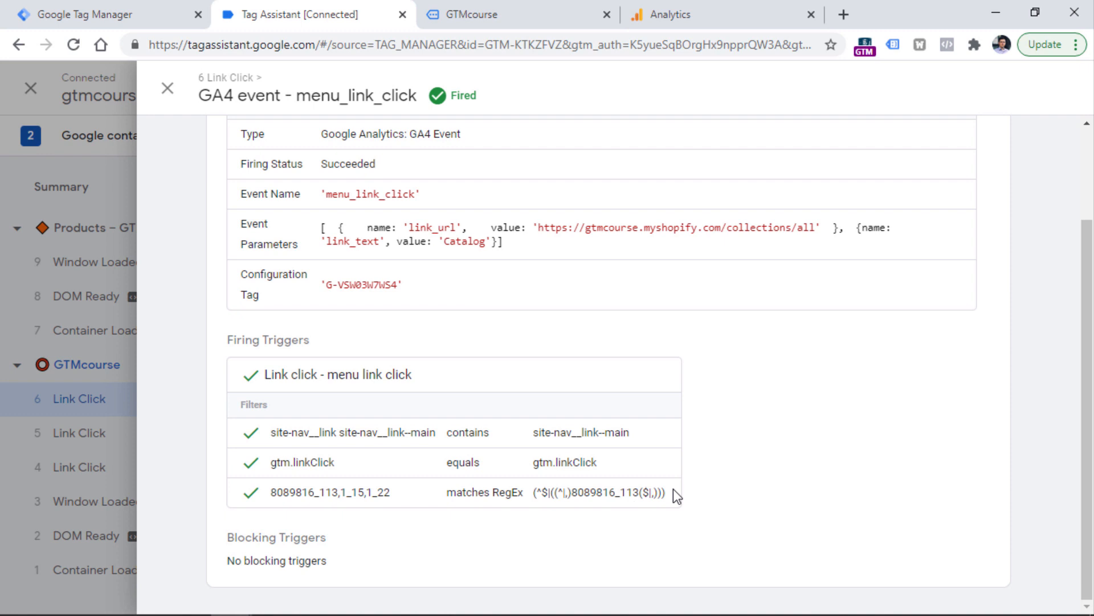
pyautogui.moveTo(272, 438); pyautogui.dragTo(600, 464)
pyautogui.click(599, 464)
# Match the trigger's Click Classes and _event filters, viewed as names and values, against the required site-nav__link--main and gtm.linkClick conditions
pyautogui.scroll(3, 808, 315)
pyautogui.click(897, 149)
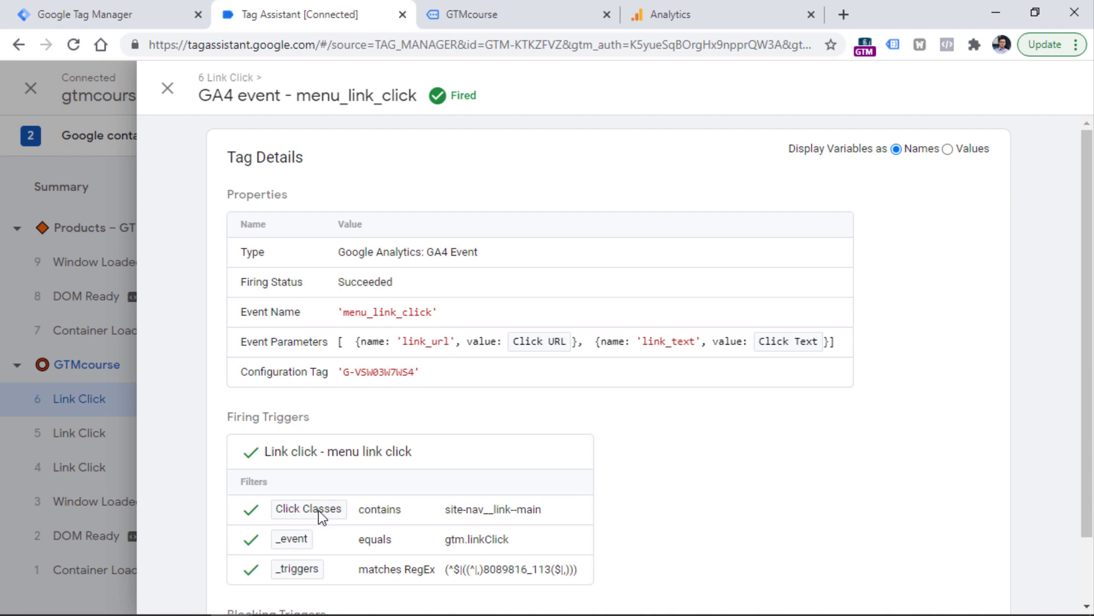
pyautogui.click(947, 148)
pyautogui.scroll(-2, 609, 361)
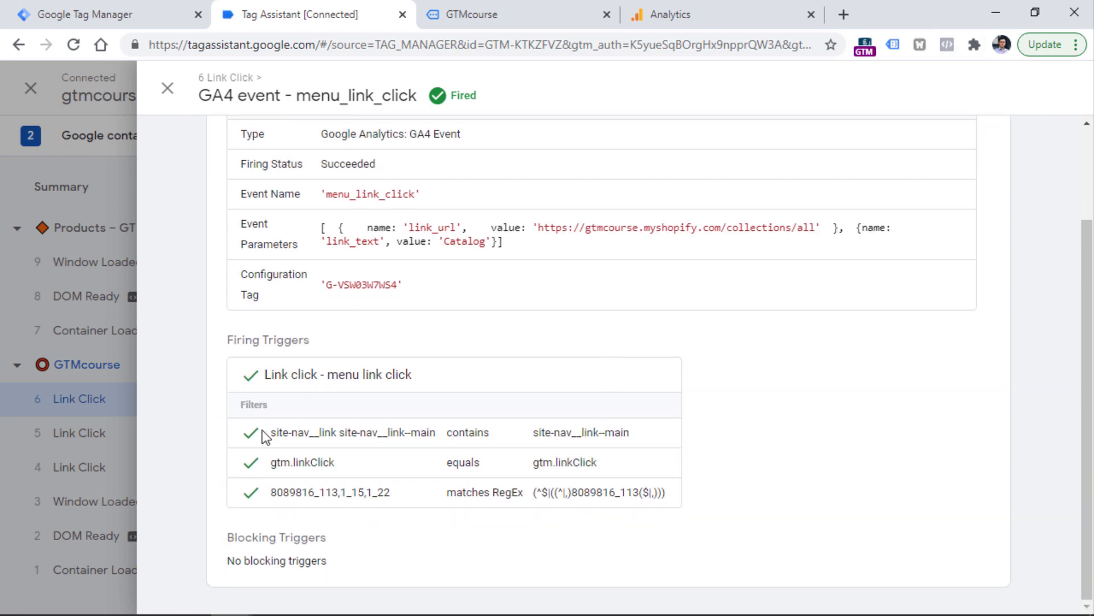
pyautogui.moveTo(268, 432); pyautogui.dragTo(279, 432)
pyautogui.moveTo(371, 442); pyautogui.dragTo(437, 438)
pyautogui.doubleClick(465, 433)
pyautogui.moveTo(533, 432)
pyautogui.mouseDown()
pyautogui.moveTo(613, 434)
pyautogui.moveTo(532, 437)
pyautogui.mouseUp()
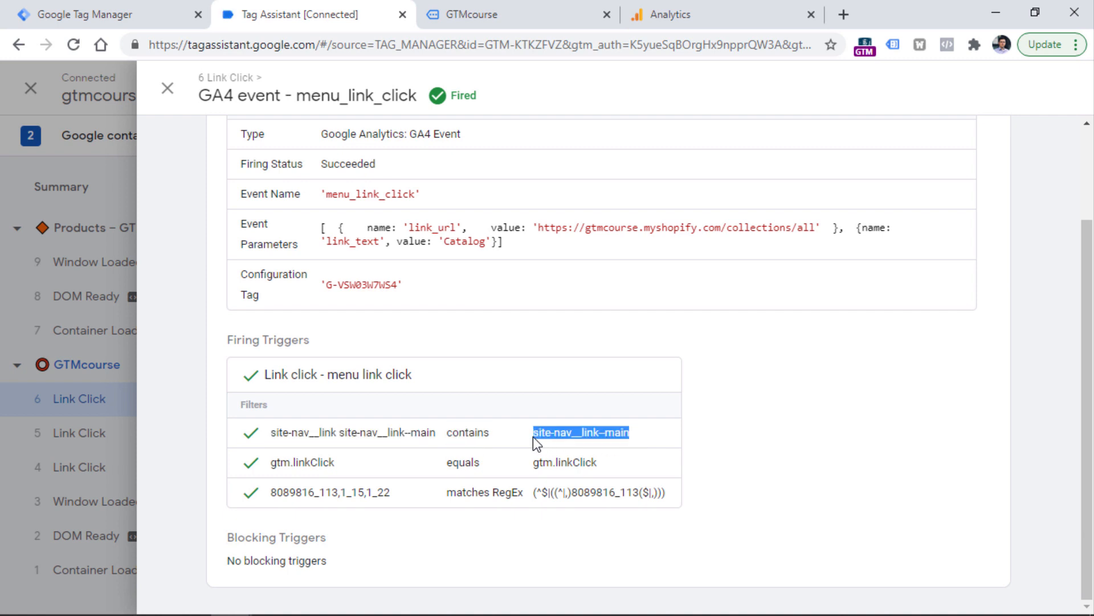
pyautogui.click(353, 438)
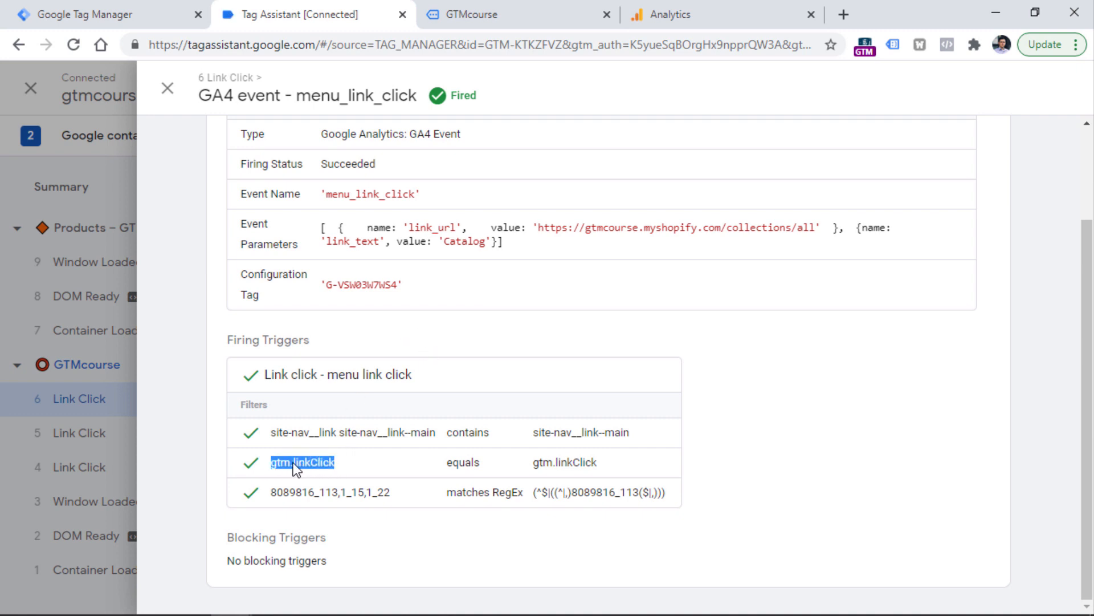
pyautogui.moveTo(534, 463); pyautogui.dragTo(603, 462)
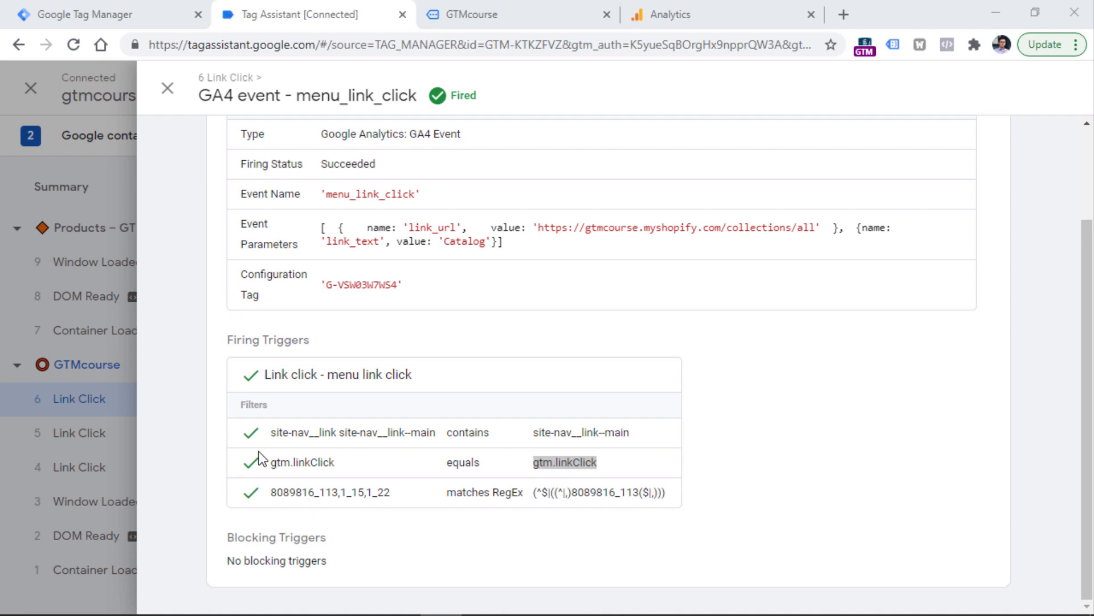
# Switch to the store page and open its Home, Catalog and Blog menu links in separate new tabs
pyautogui.hotkey('ctrl', 'Tab')
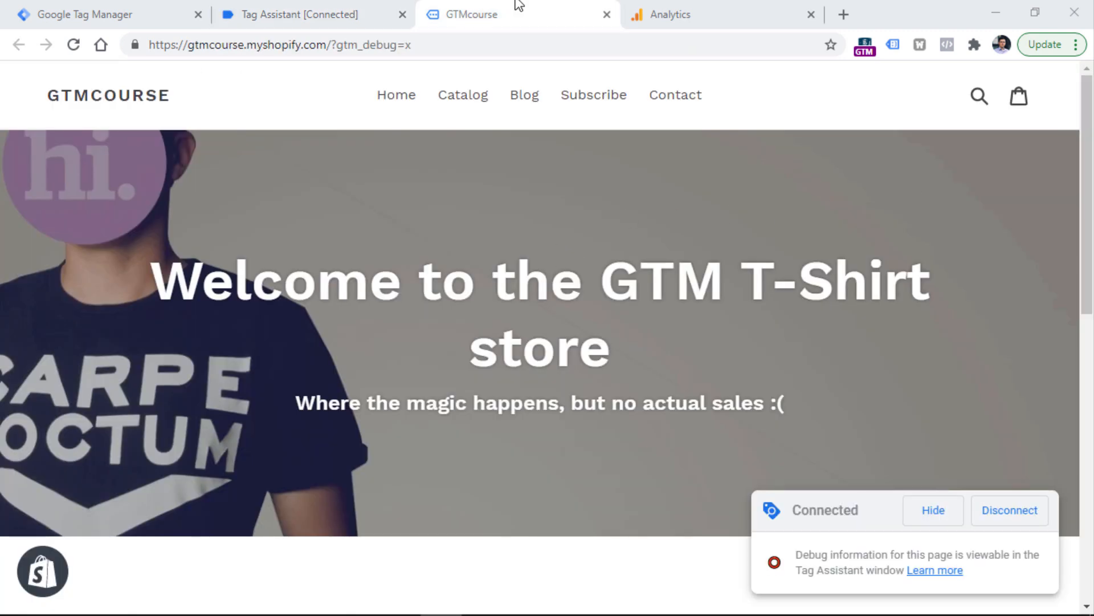
pyautogui.keyDown('ctrl'); pyautogui.click(396, 103); pyautogui.keyUp('ctrl')
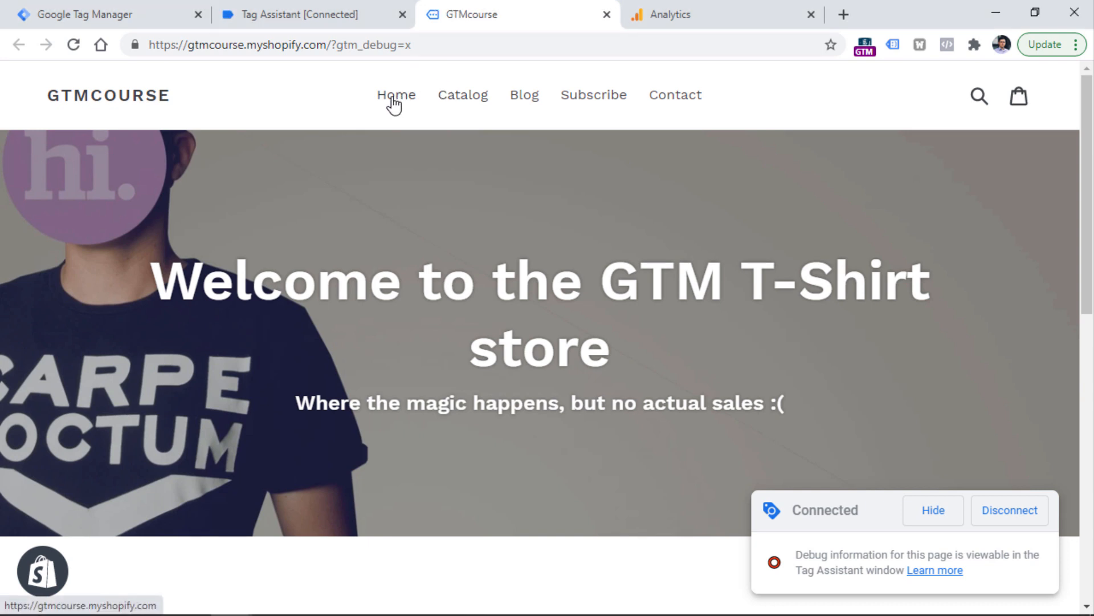
pyautogui.keyDown('ctrl'); pyautogui.click(464, 104); pyautogui.keyUp('ctrl')
pyautogui.keyDown('ctrl'); pyautogui.click(518, 104); pyautogui.keyUp('ctrl')
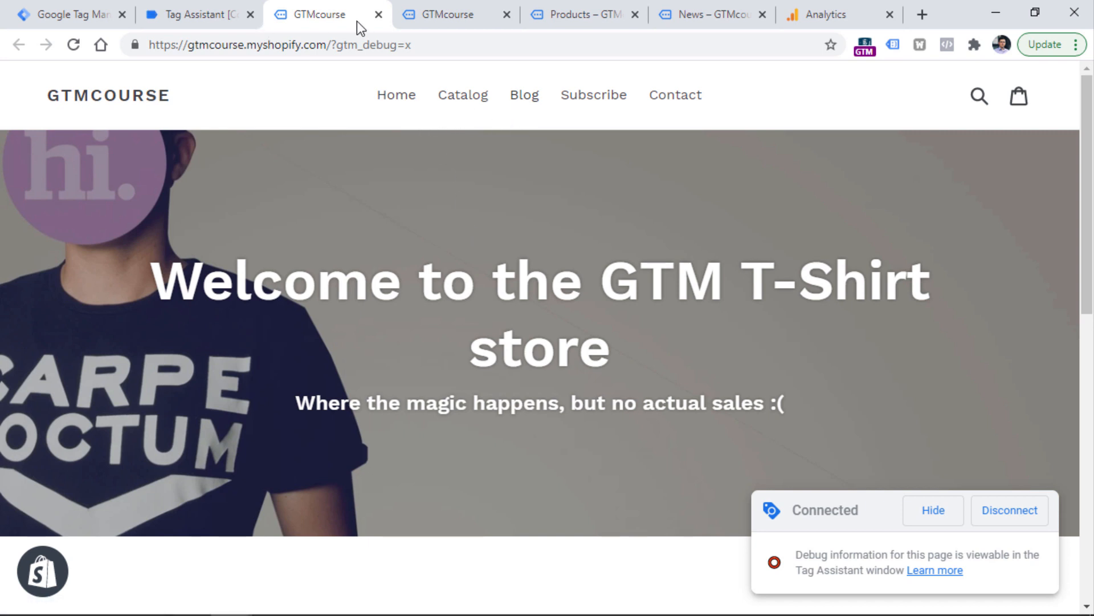
# Return to Tag Assistant and check which tags fired on the GTMcourse page's 4 Link Click and 5 Link Click events
pyautogui.click(201, 8)
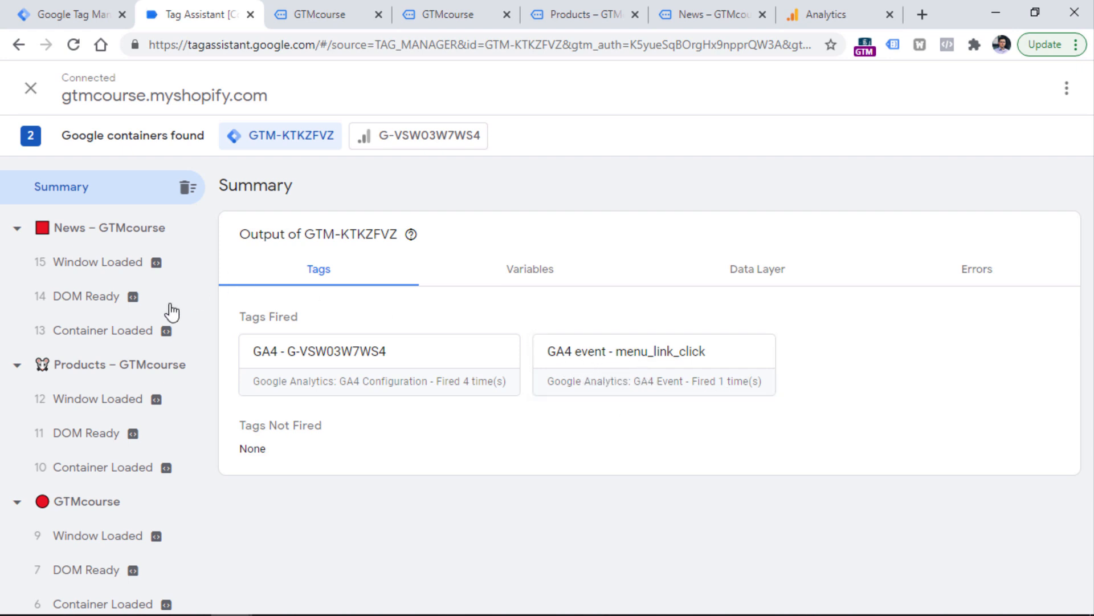
pyautogui.moveTo(149, 277)
pyautogui.scroll(-5, 114, 371)
pyautogui.scroll(5, 122, 311)
pyautogui.scroll(-5, 86, 445)
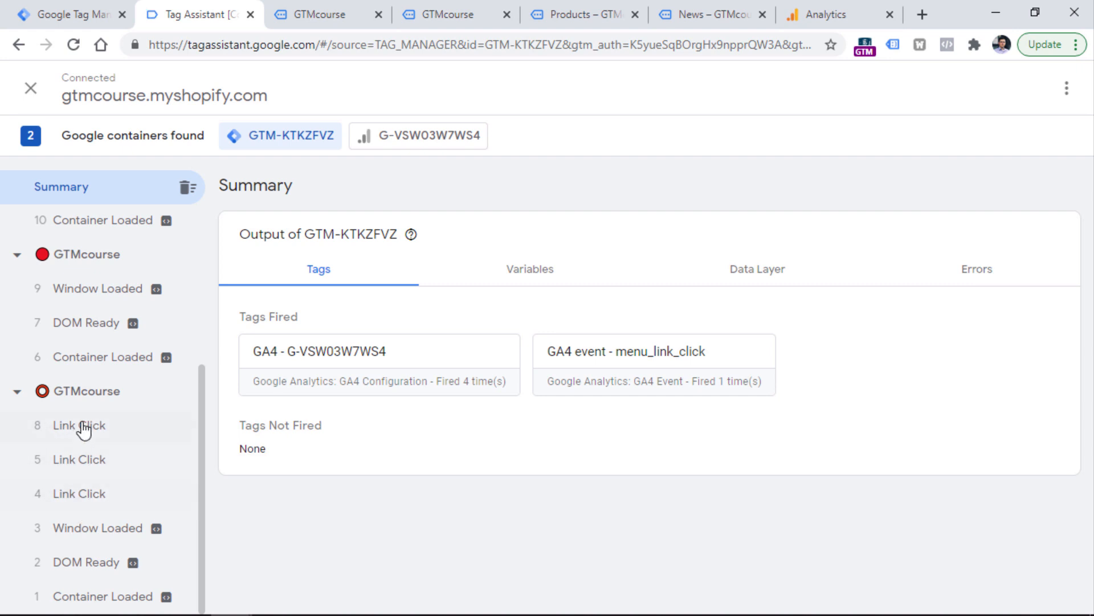
pyautogui.click(86, 495)
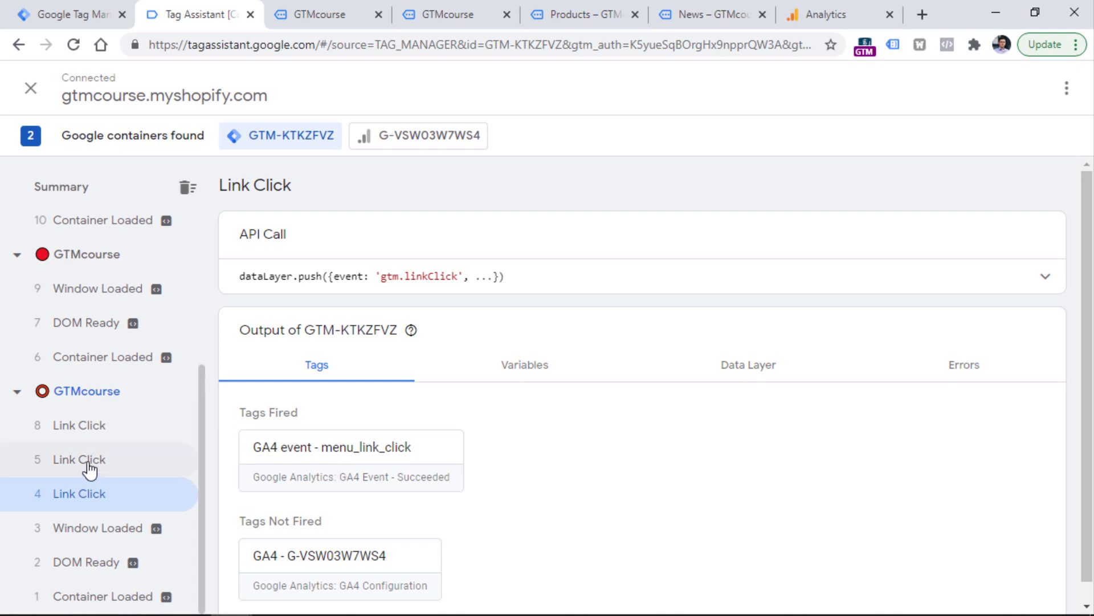
pyautogui.click(86, 466)
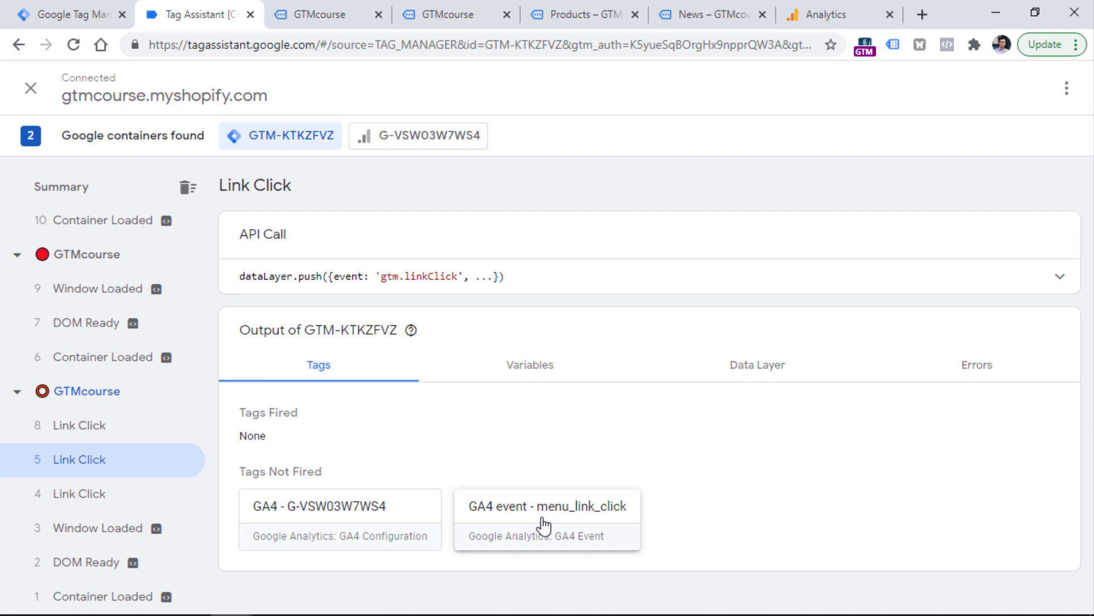
# Open the menu_link_click tag's details for 5 Link Click and compare its firing status with its trigger filters
pyautogui.click(542, 522)
pyautogui.scroll(-2, 443, 411)
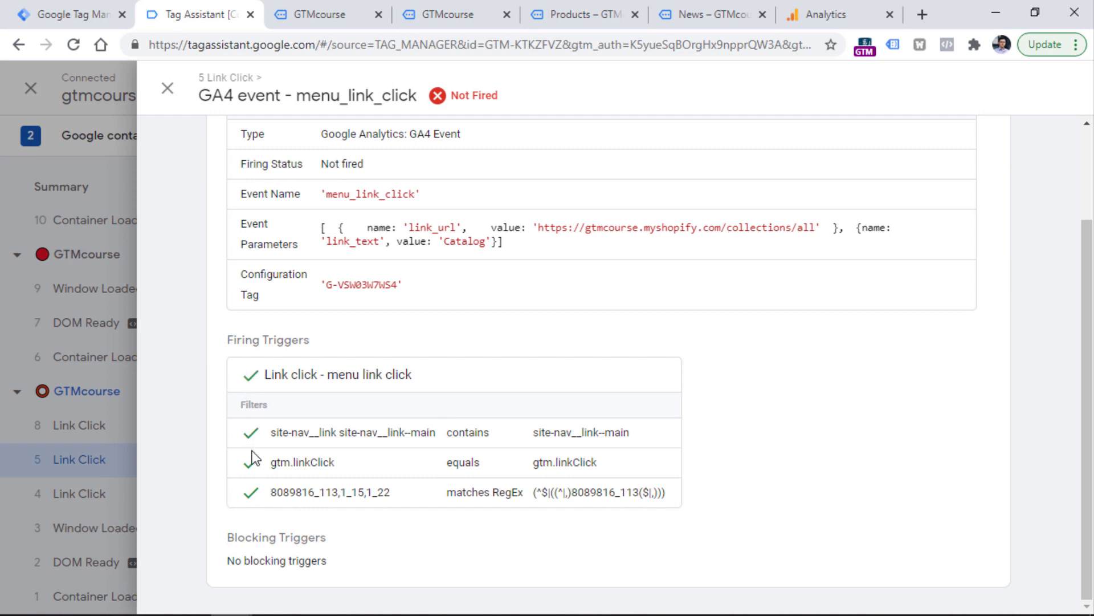
pyautogui.scroll(2, 253, 464)
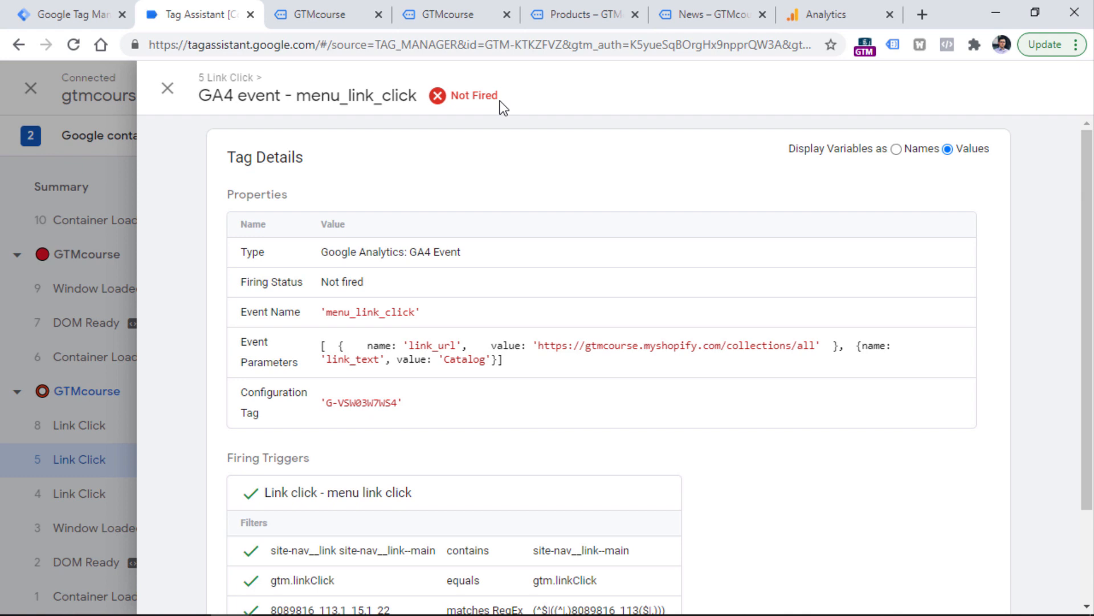
pyautogui.scroll(-3, 336, 272)
pyautogui.scroll(3, 336, 273)
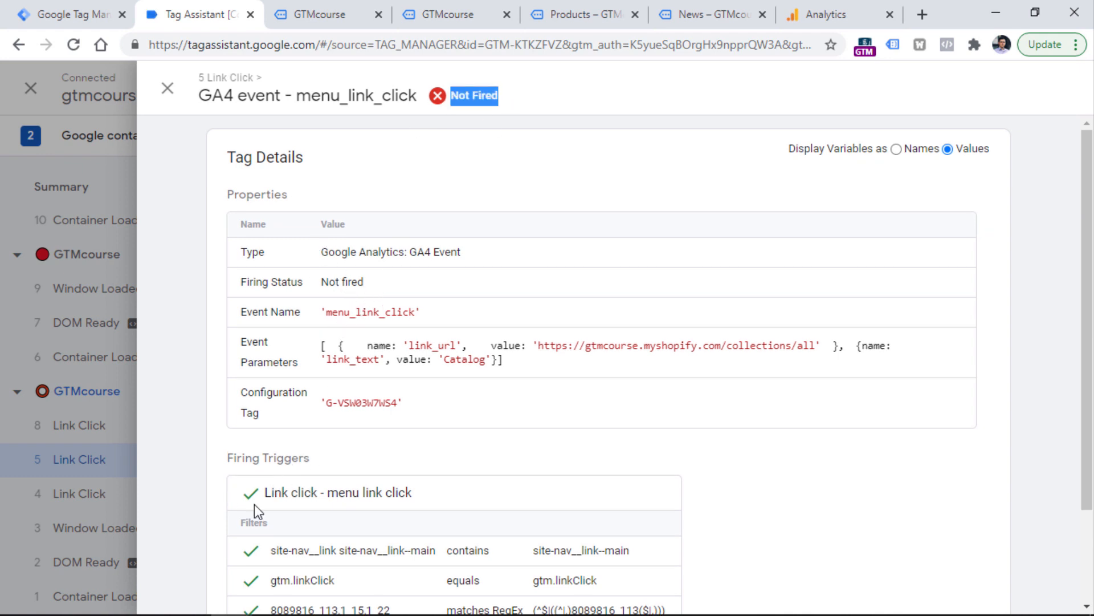
# In Tag Manager, open the GA4 event - menu_link_click tag's configuration for editing, check its advanced tag firing options, and switch to the store's home page
pyautogui.click(77, 14)
pyautogui.click(331, 325)
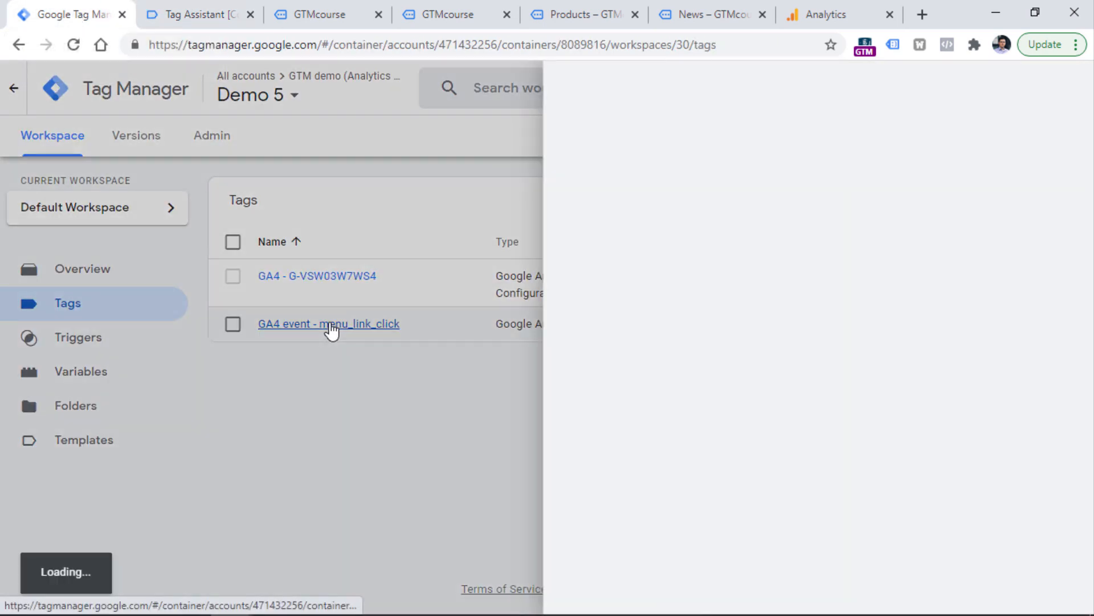
pyautogui.scroll(-4, 359, 399)
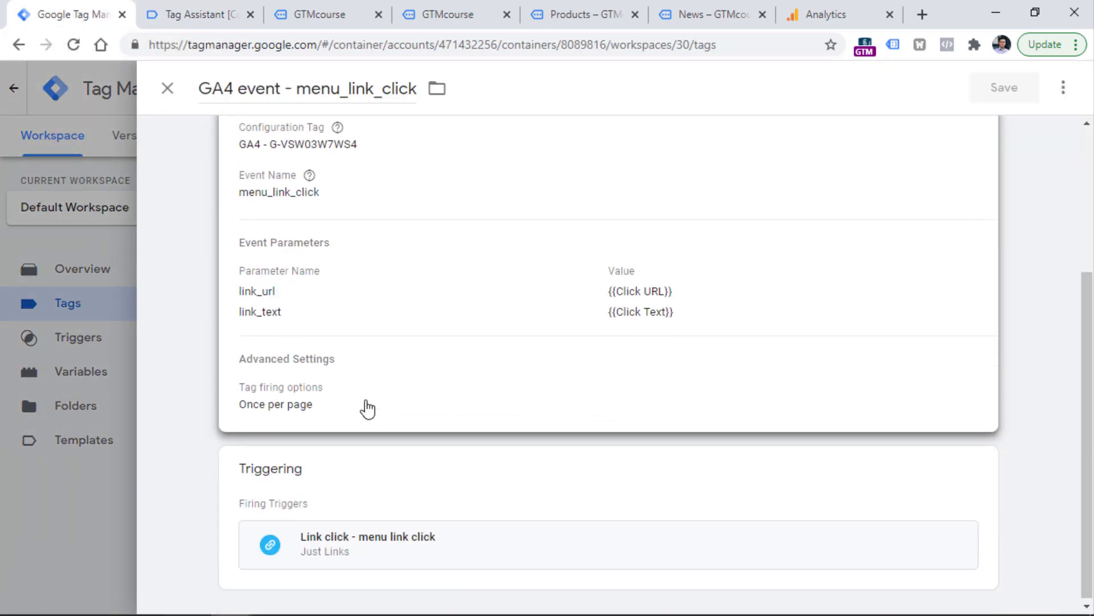
pyautogui.scroll(4, 542, 244)
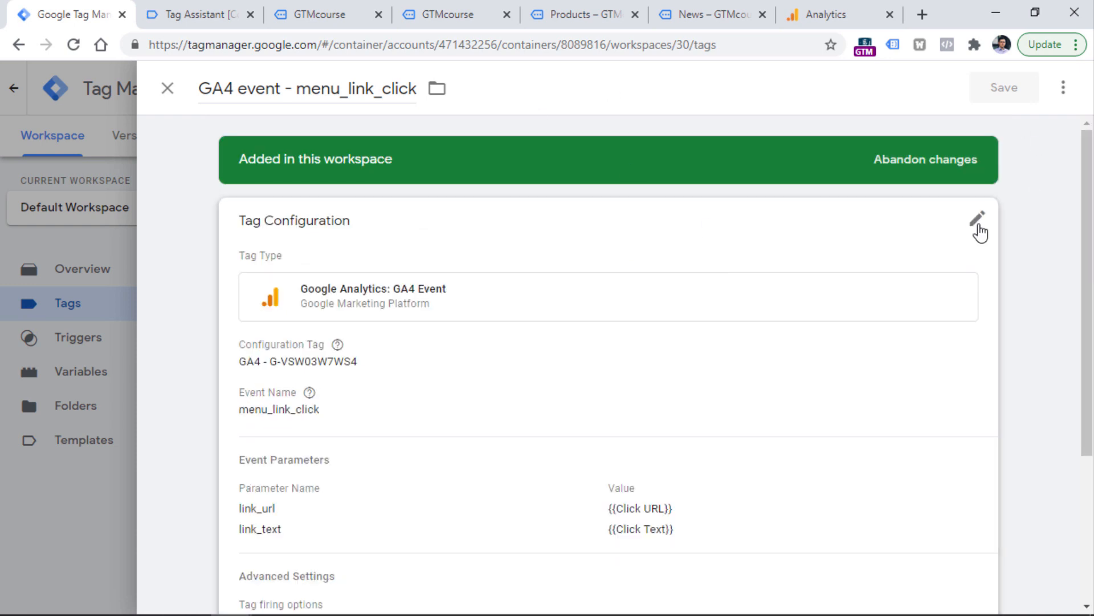
pyautogui.click(930, 246)
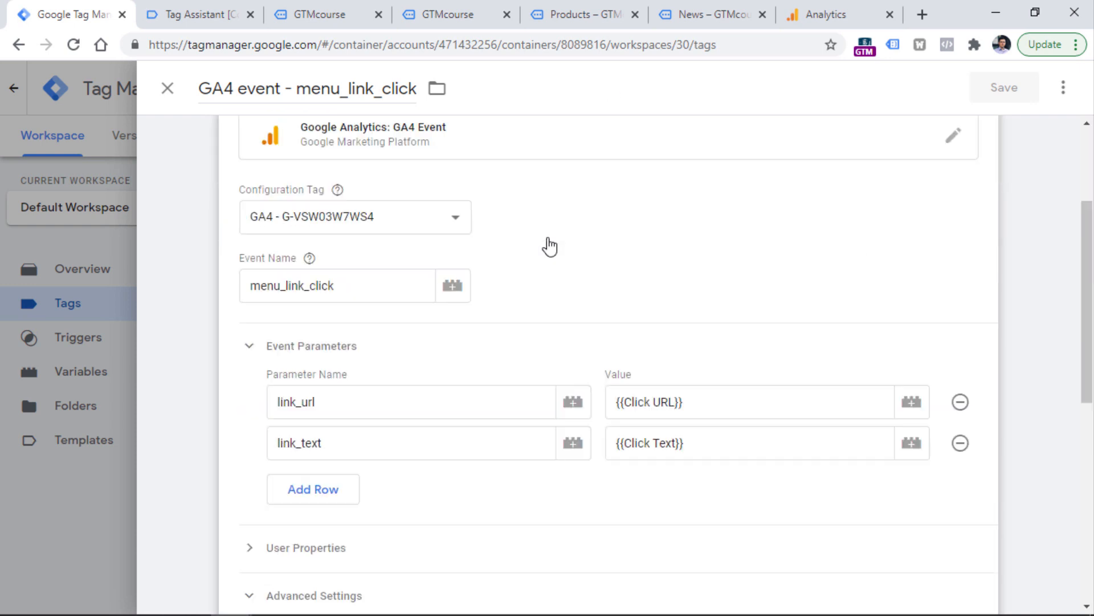
pyautogui.scroll(-7, 550, 246)
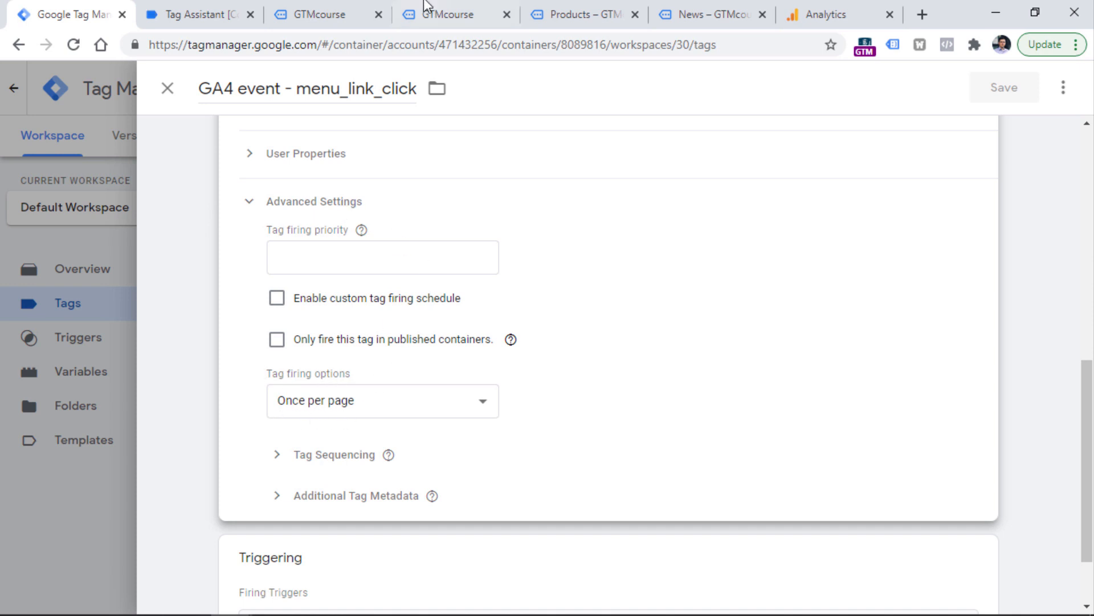
pyautogui.click(424, 1)
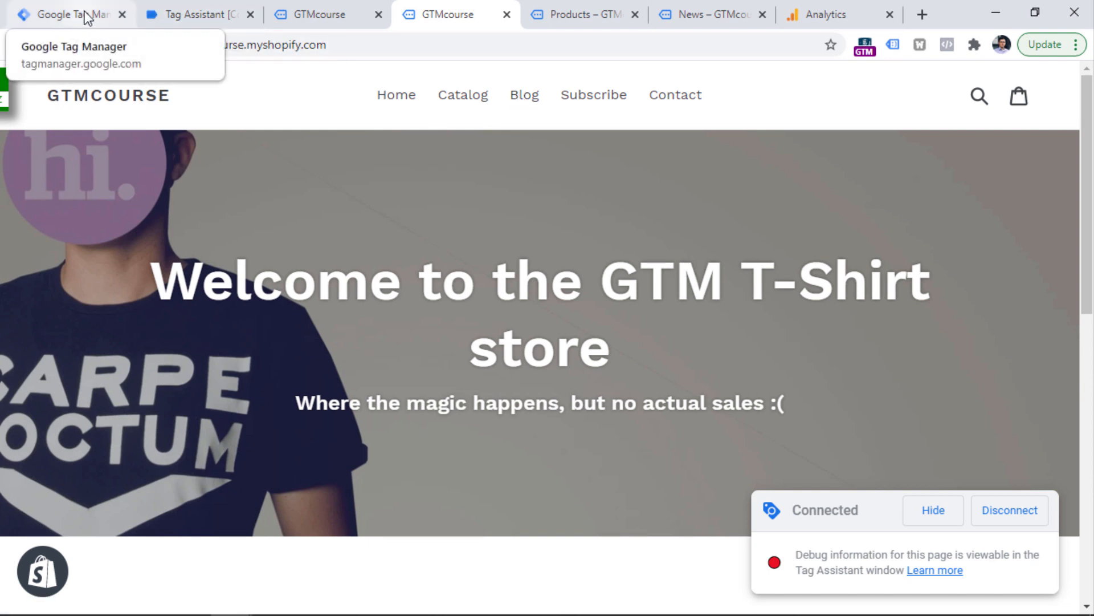
# Review the unfired menu_link_click tag's firing triggers in Tag Assistant and the Analytics Mania article on reasons why a tag is not firing
pyautogui.click(206, 15)
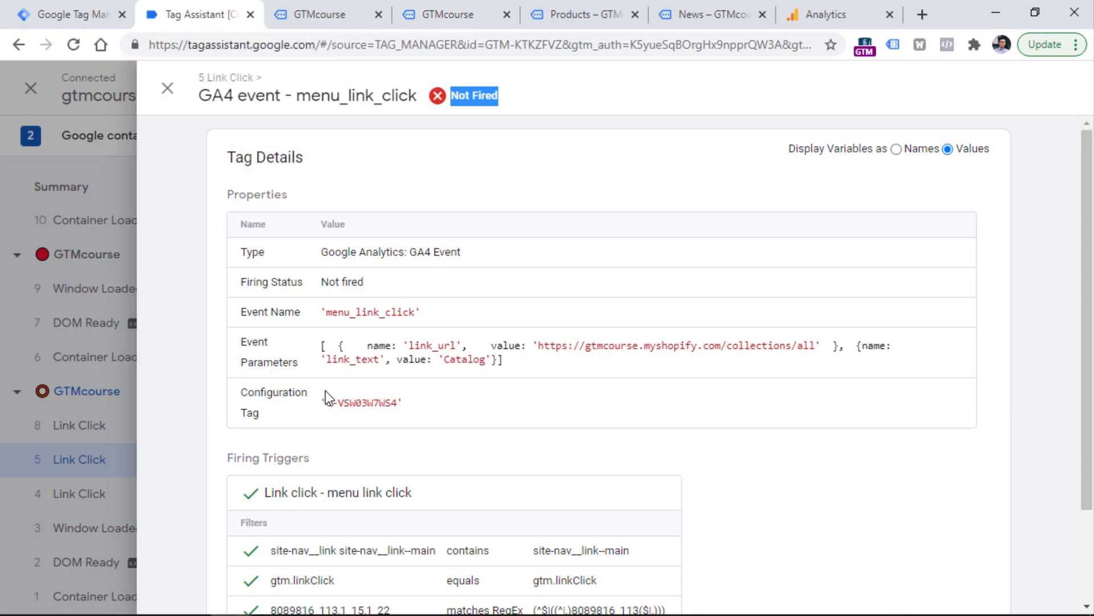
pyautogui.scroll(-2, 380, 519)
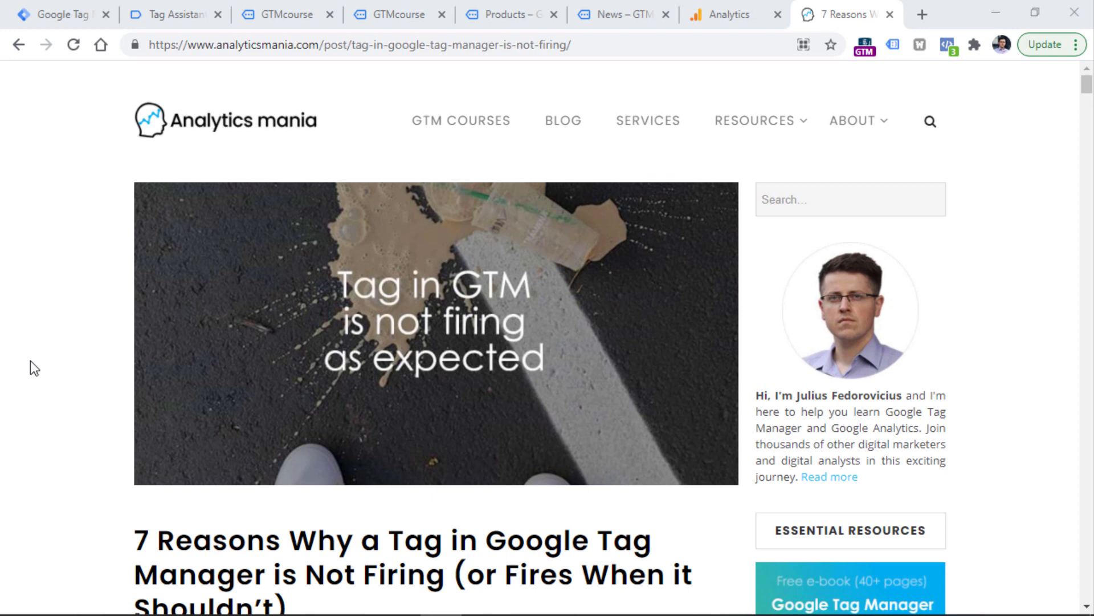
pyautogui.scroll(-5, 78, 291)
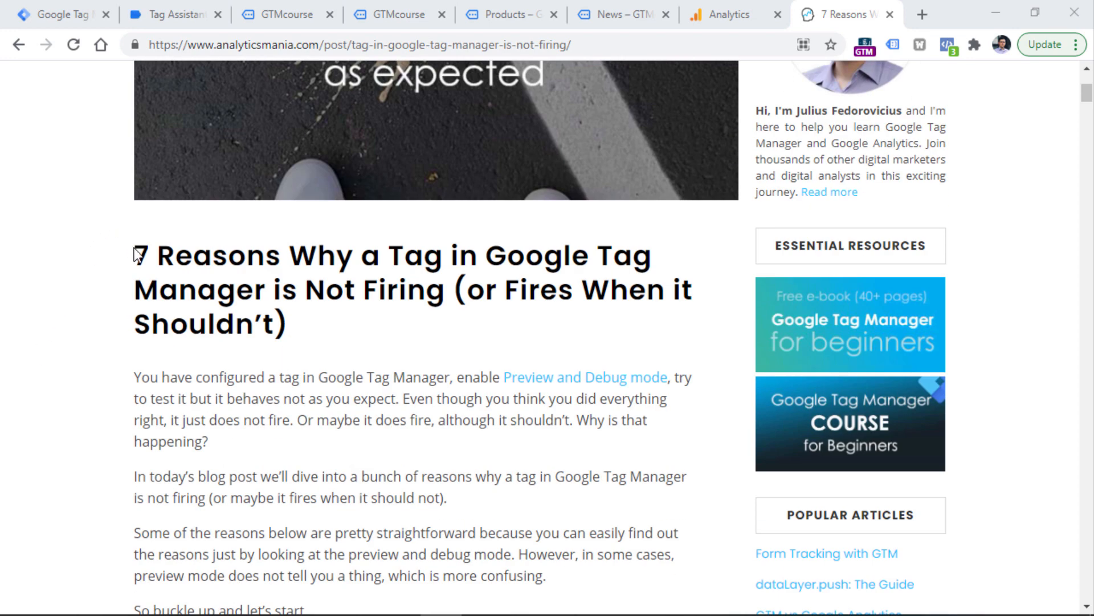
pyautogui.scroll(5, 136, 248)
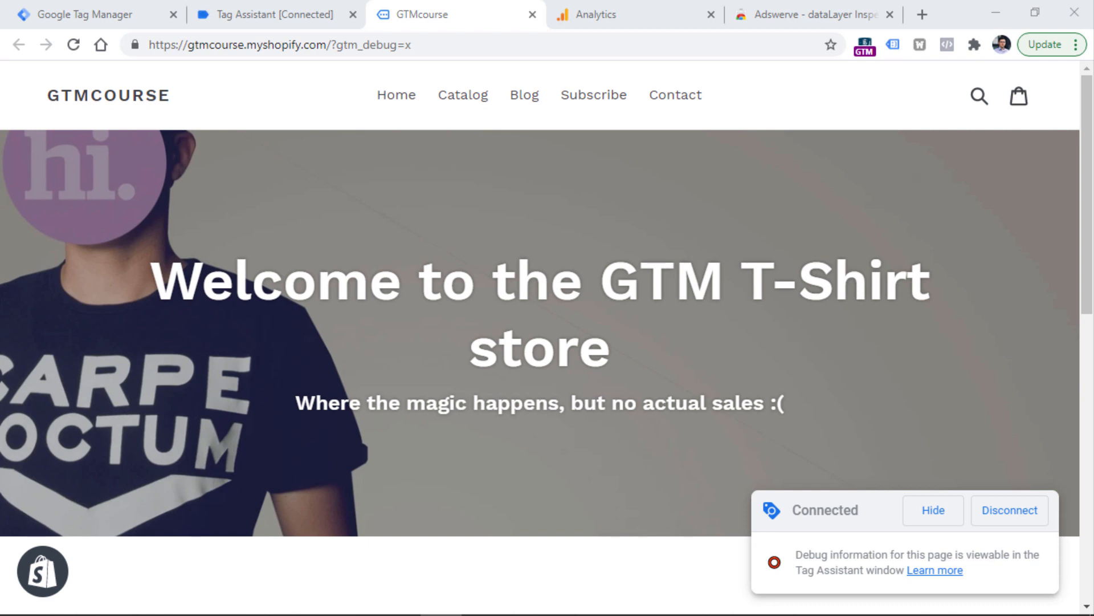
# Open the developer tools console on the GTMcourse store page and reload the page to log its dataLayer Inspector+ messages
pyautogui.click(806, 14)
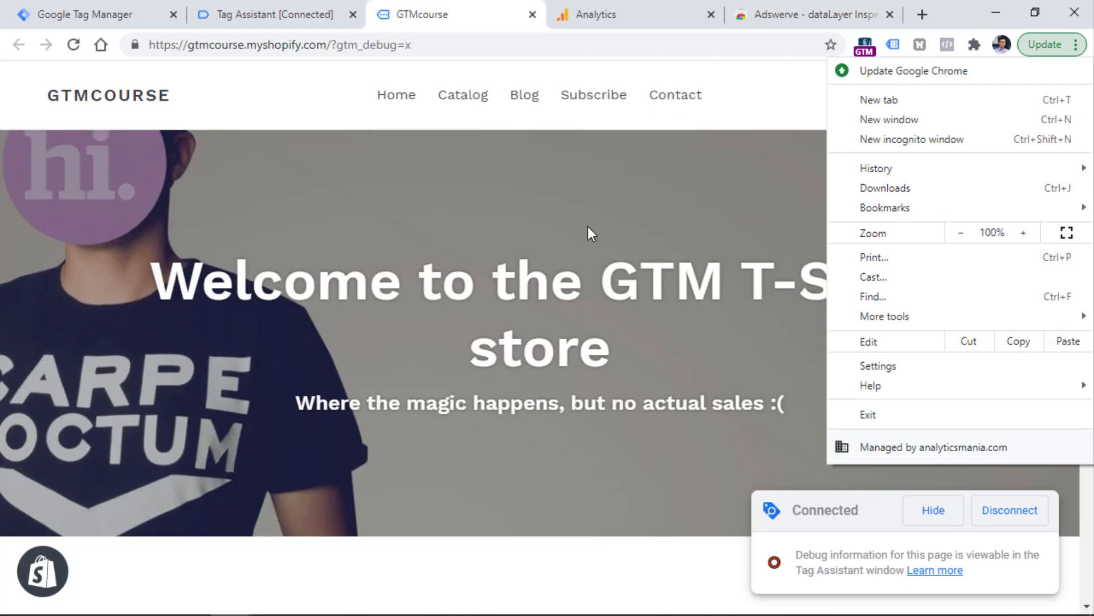
pyautogui.click(587, 227)
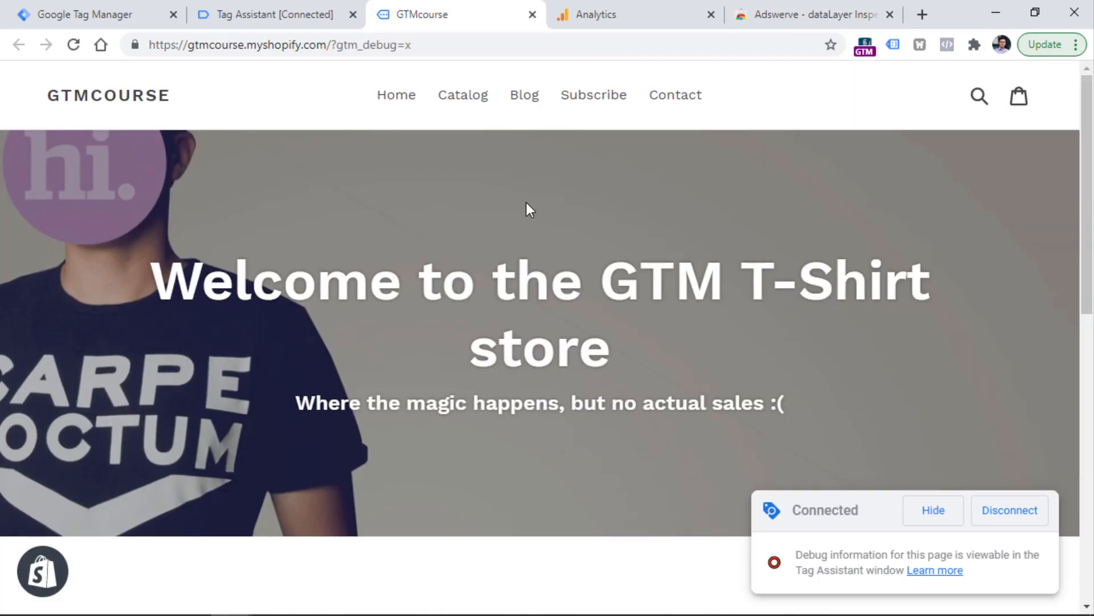
pyautogui.click(1076, 45)
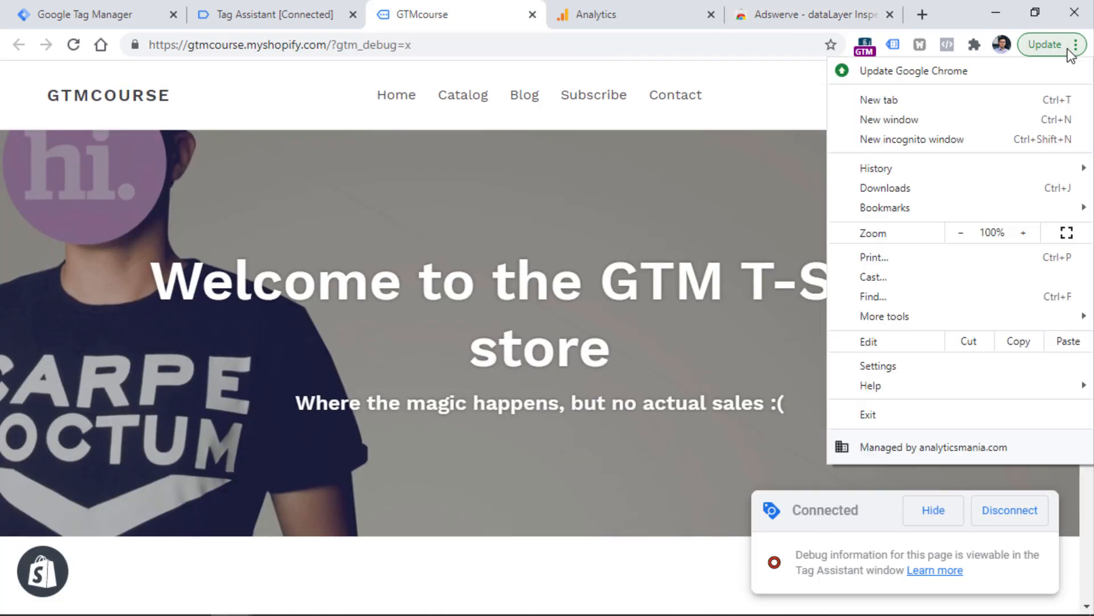
pyautogui.moveTo(884, 316)
pyautogui.click(683, 436)
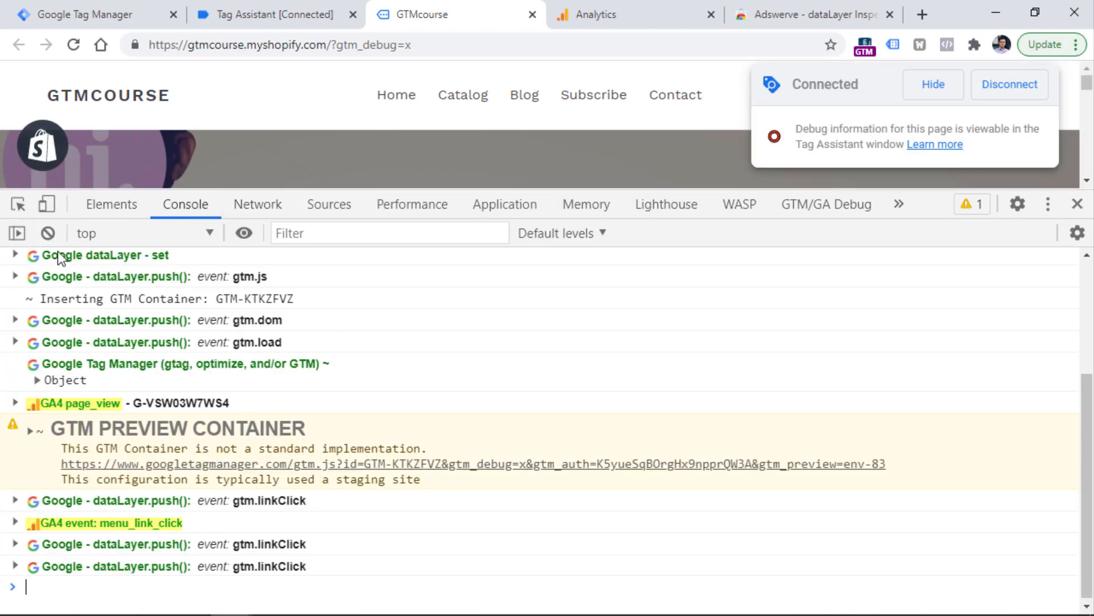
pyautogui.hotkey('ctrl', 'r')
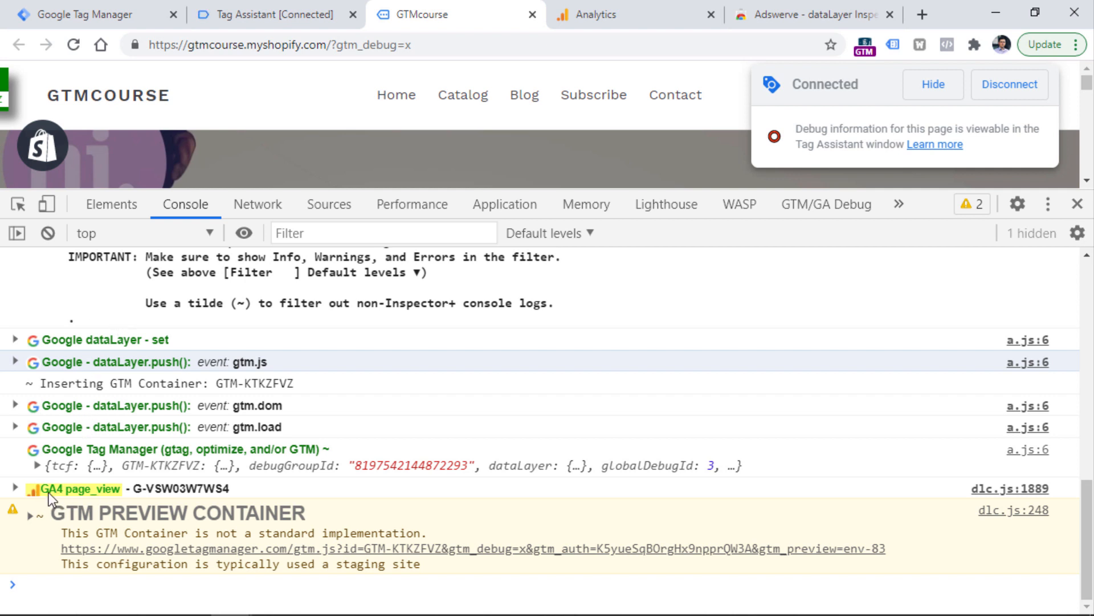
# Expand the GA4 page_view message in the console, examine the parameters sent with the hit, and collapse it
pyautogui.click(15, 488)
pyautogui.scroll(-4, 114, 456)
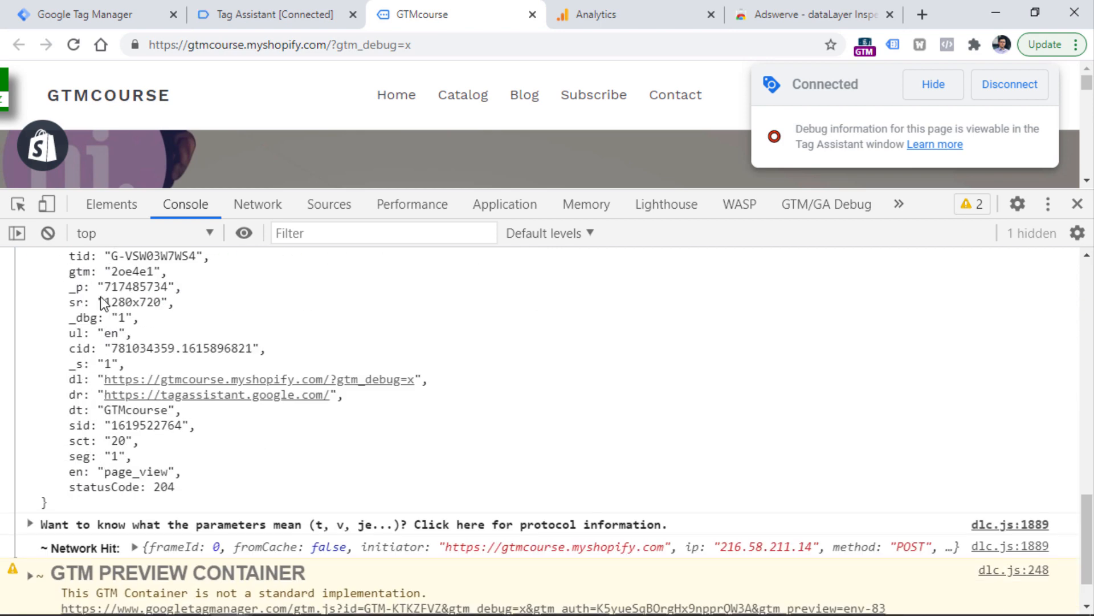
pyautogui.scroll(4, 71, 499)
pyautogui.click(71, 496)
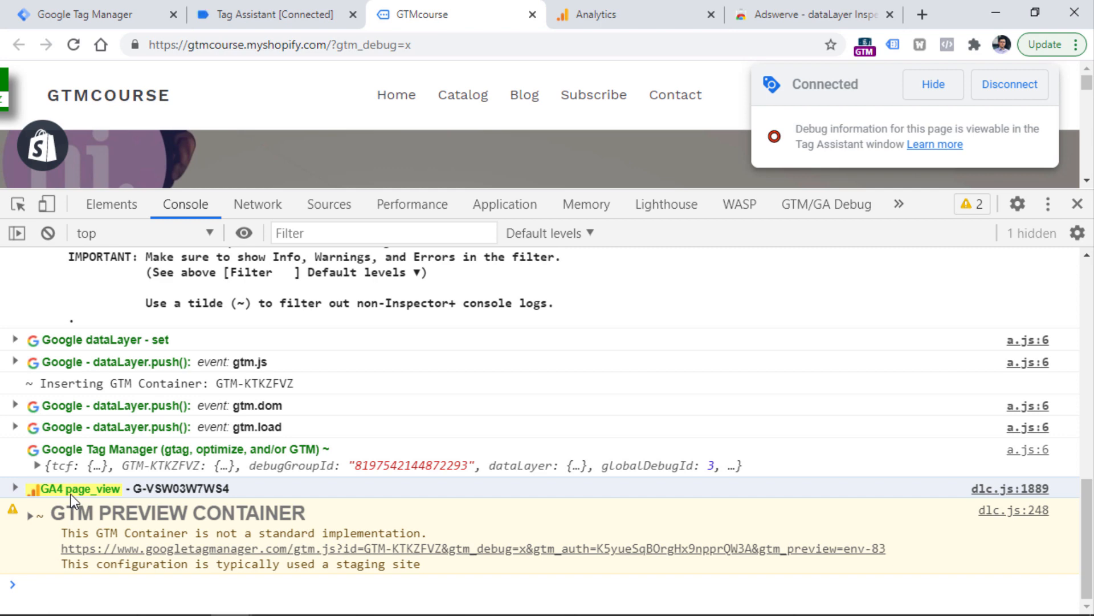
# Filter the console messages with ` to hide logs that do not come from dataLayer Inspector+
pyautogui.press('BackSpace')
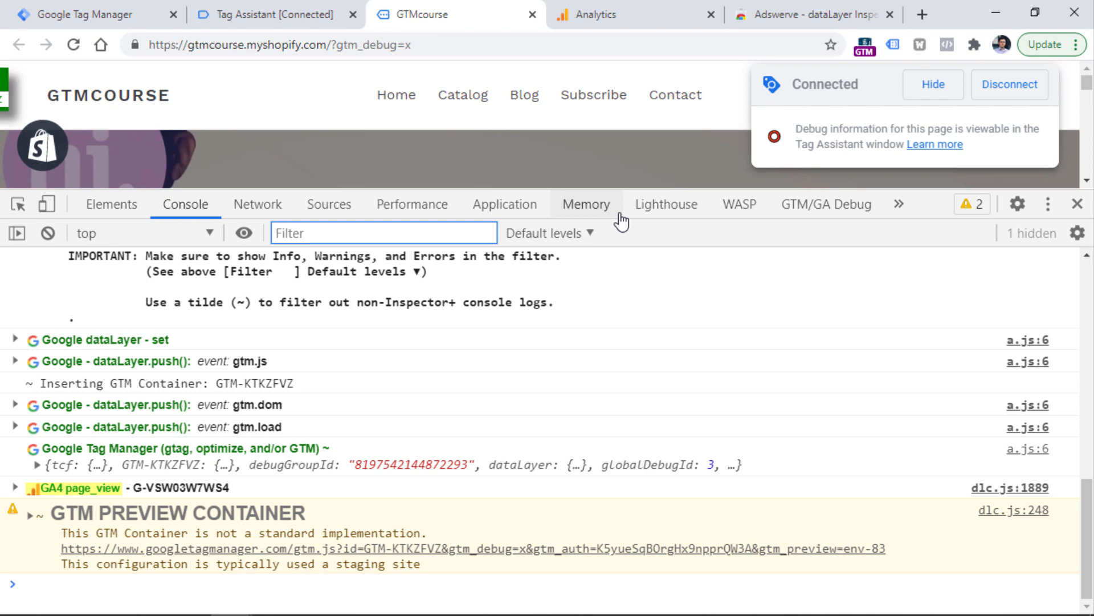
pyautogui.click(294, 235)
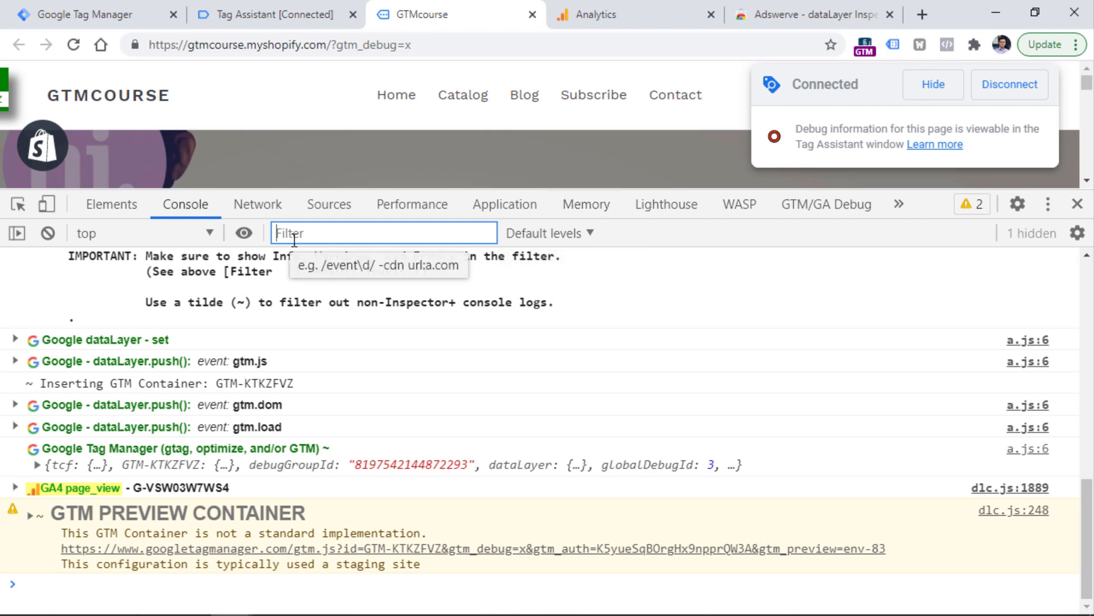
pyautogui.write('`')
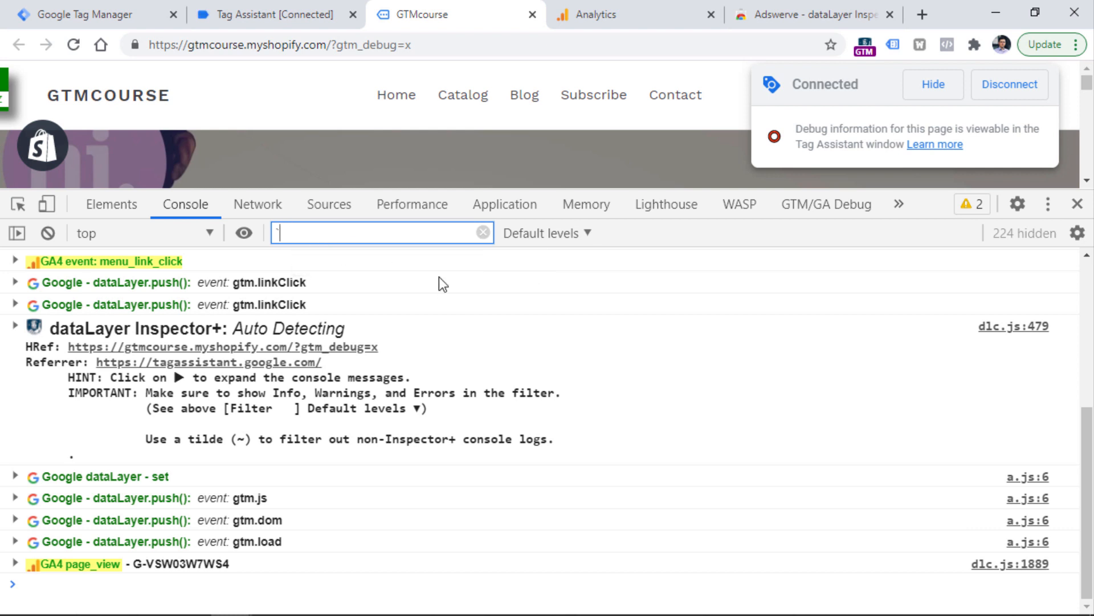
pyautogui.click(286, 235)
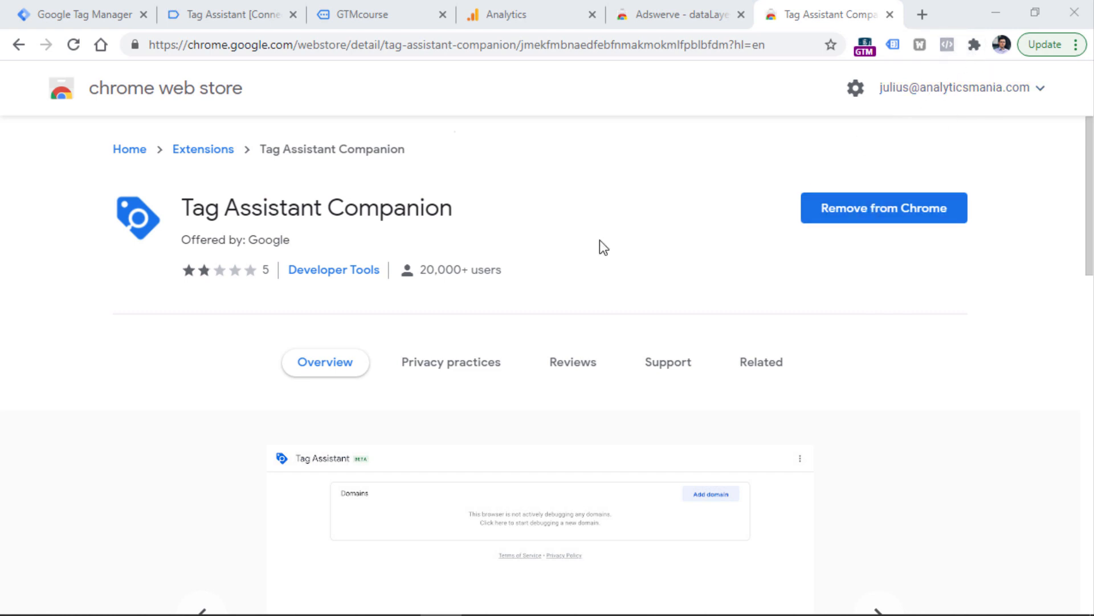
# Close the menu_link_click tag's details in Tag Assistant and look at the Tag Assistant Companion extension page in the Chrome Web Store
pyautogui.click(248, 17)
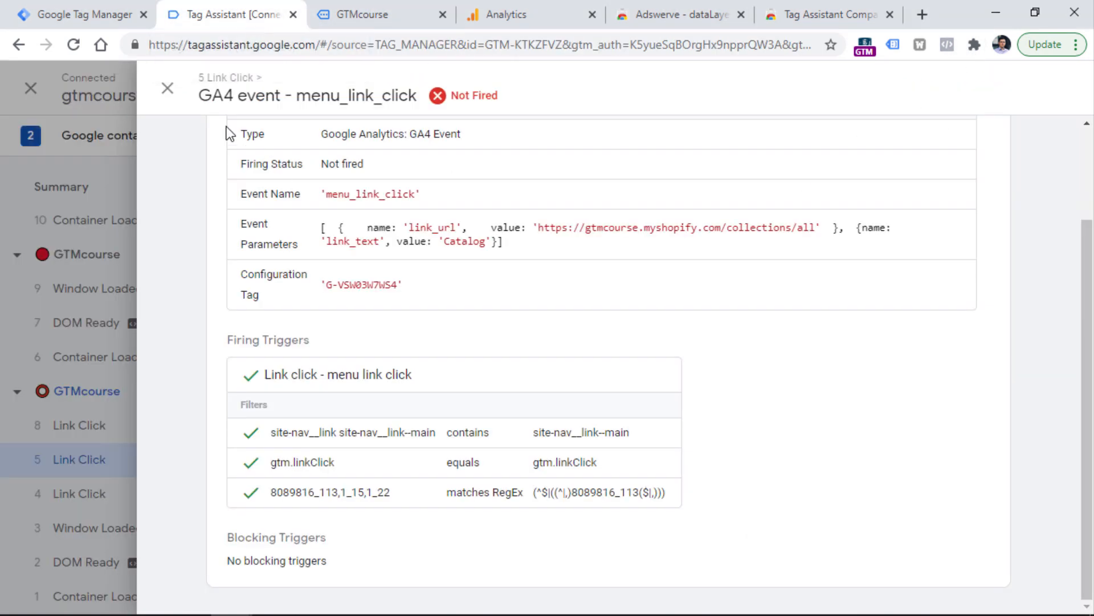
pyautogui.click(166, 88)
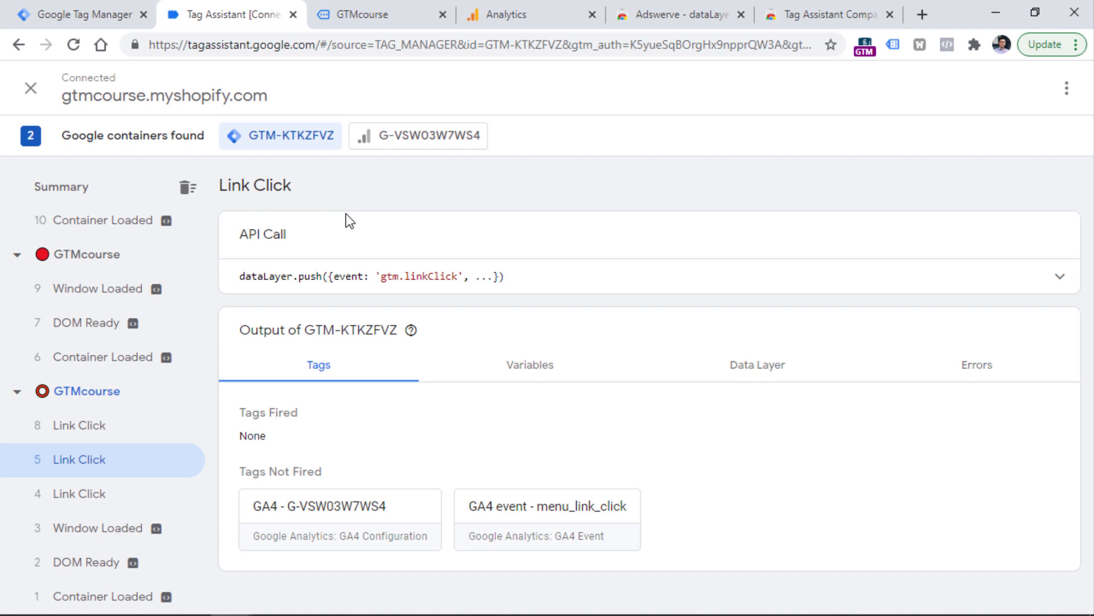
pyautogui.click(784, 16)
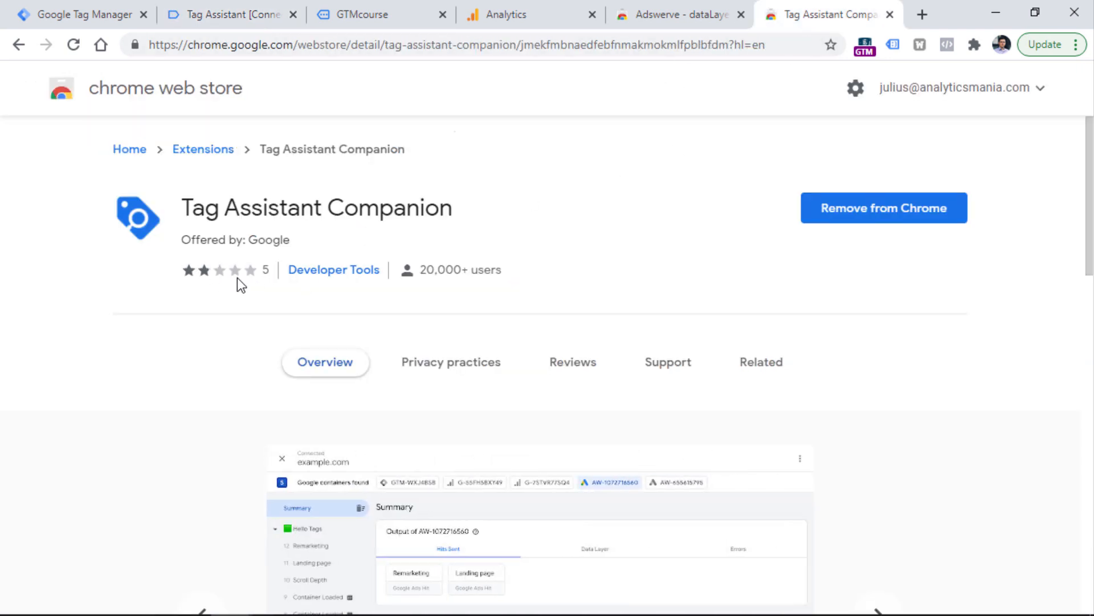
pyautogui.moveTo(237, 279)
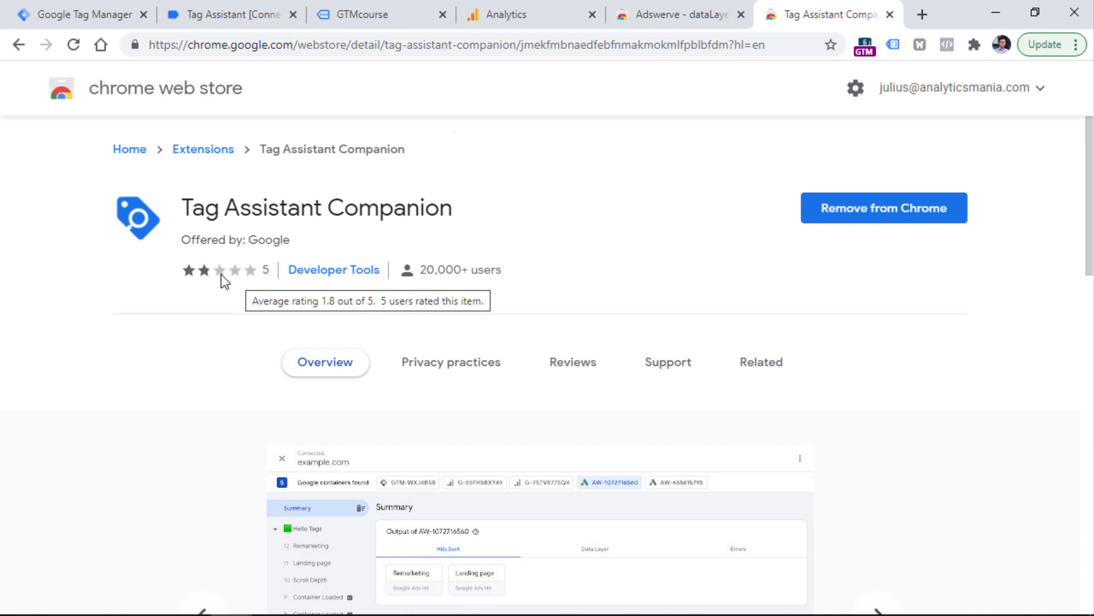
pyautogui.click(234, 14)
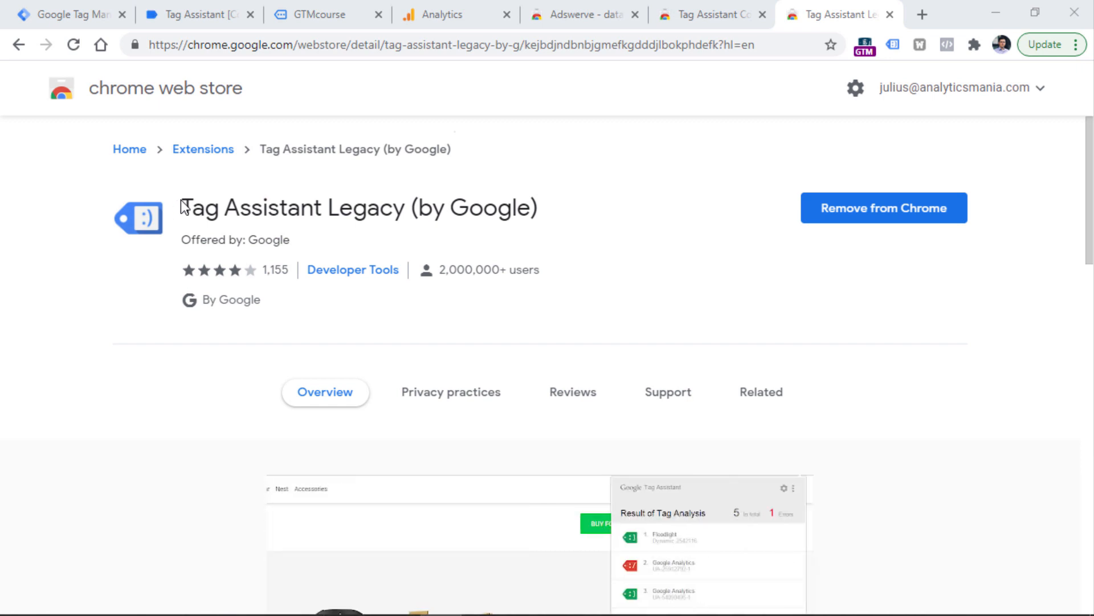
# Compare the Tag Assistant preview with the Tag Assistant Legacy extension page, highlight the word Legacy, and switch to the Companion page
pyautogui.click(202, 19)
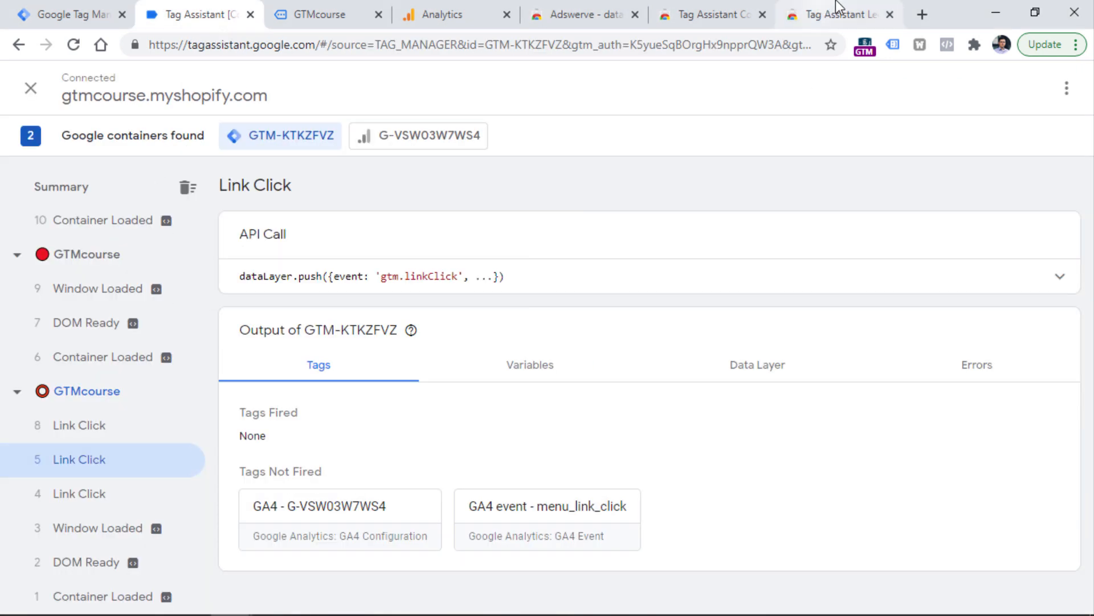
pyautogui.click(837, 8)
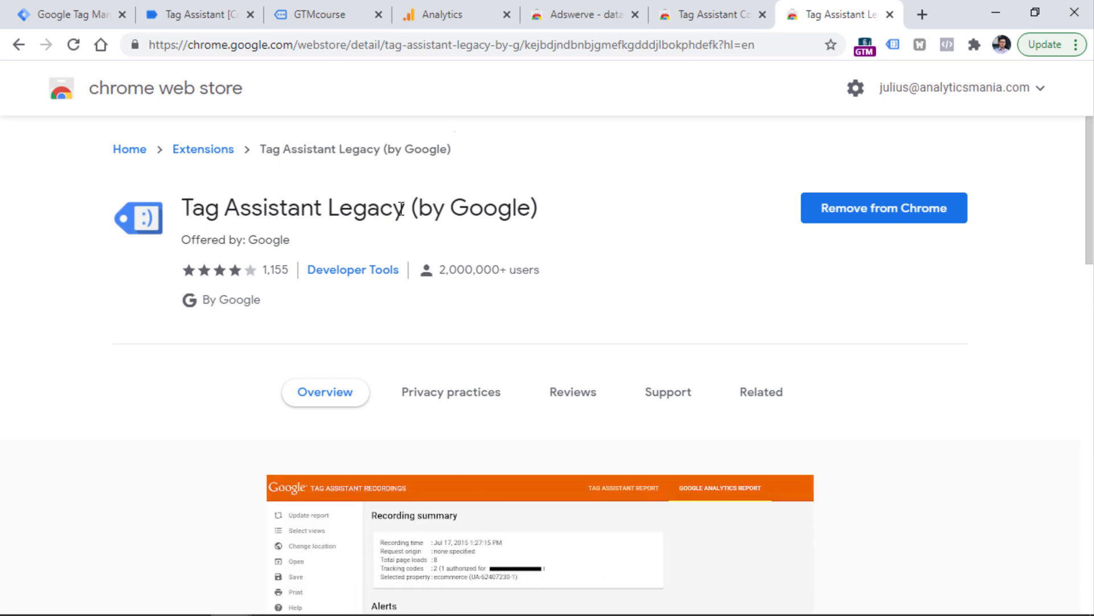
pyautogui.moveTo(401, 208); pyautogui.dragTo(333, 209)
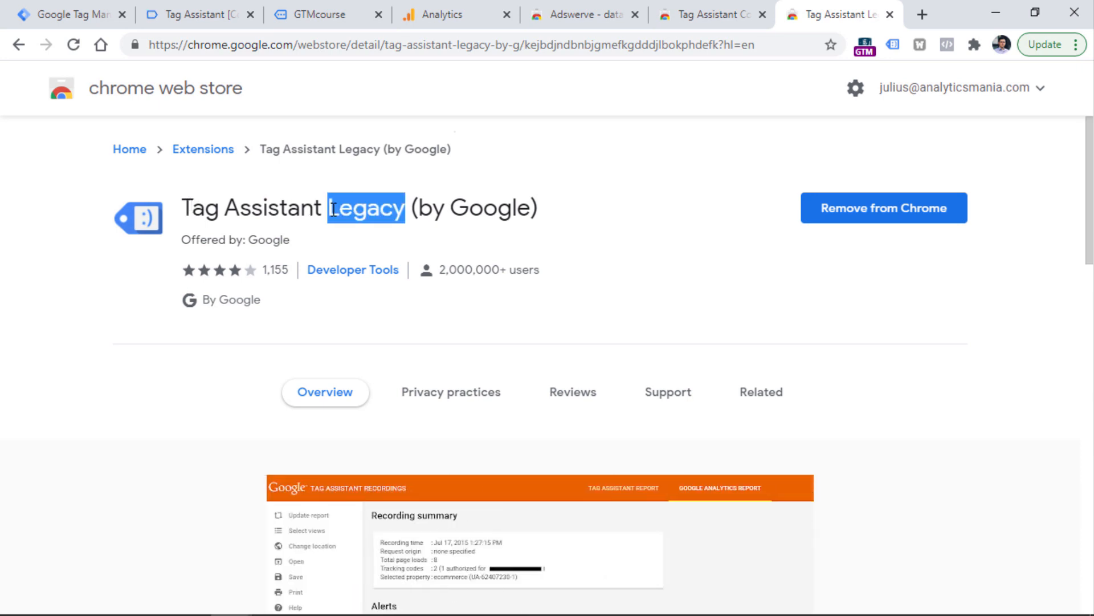
pyautogui.click(333, 209)
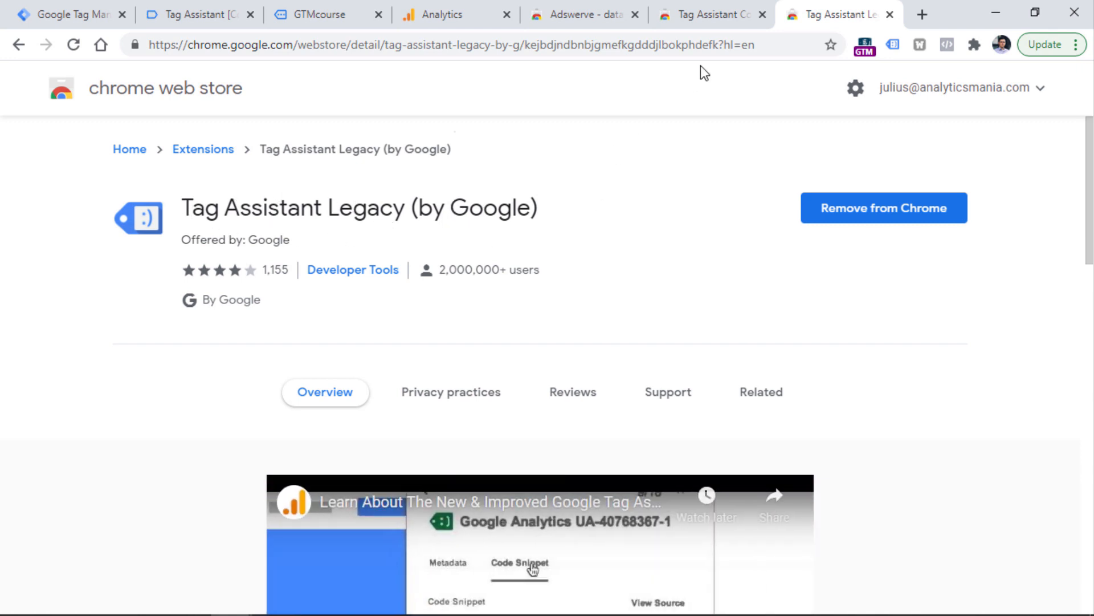
pyautogui.click(711, 15)
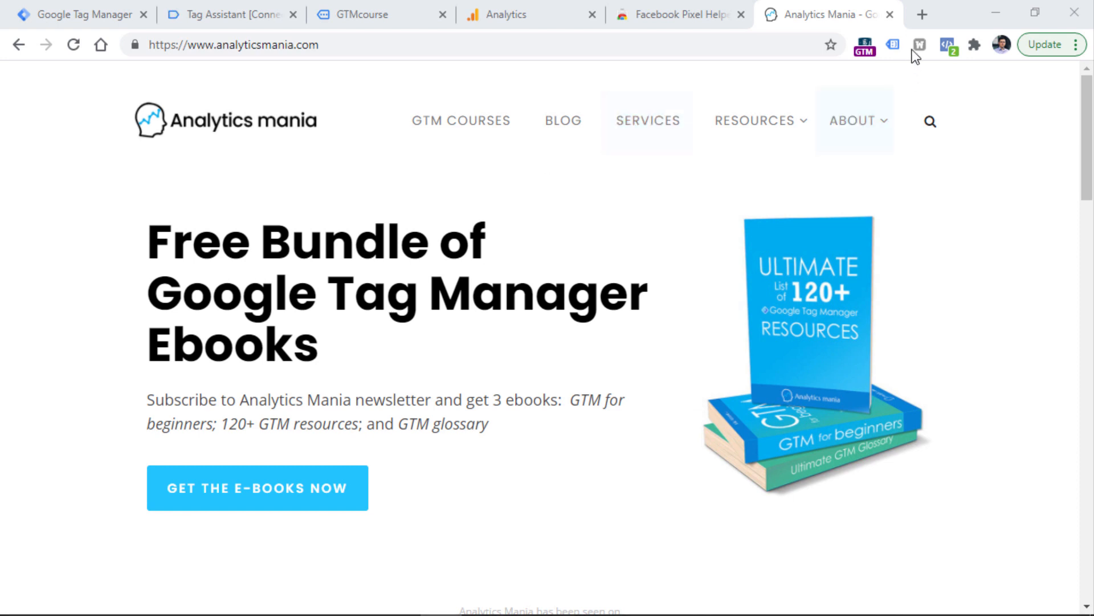
# Check the Analytics Mania home page with the Facebook Pixel Helper extension
pyautogui.click(947, 44)
pyautogui.click(947, 38)
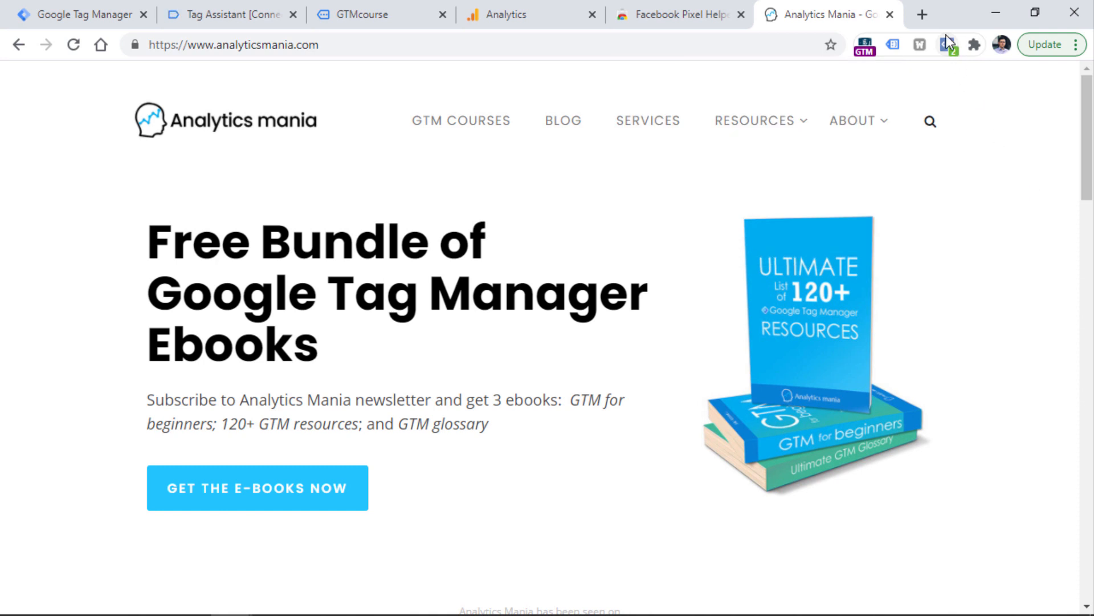
pyautogui.click(947, 46)
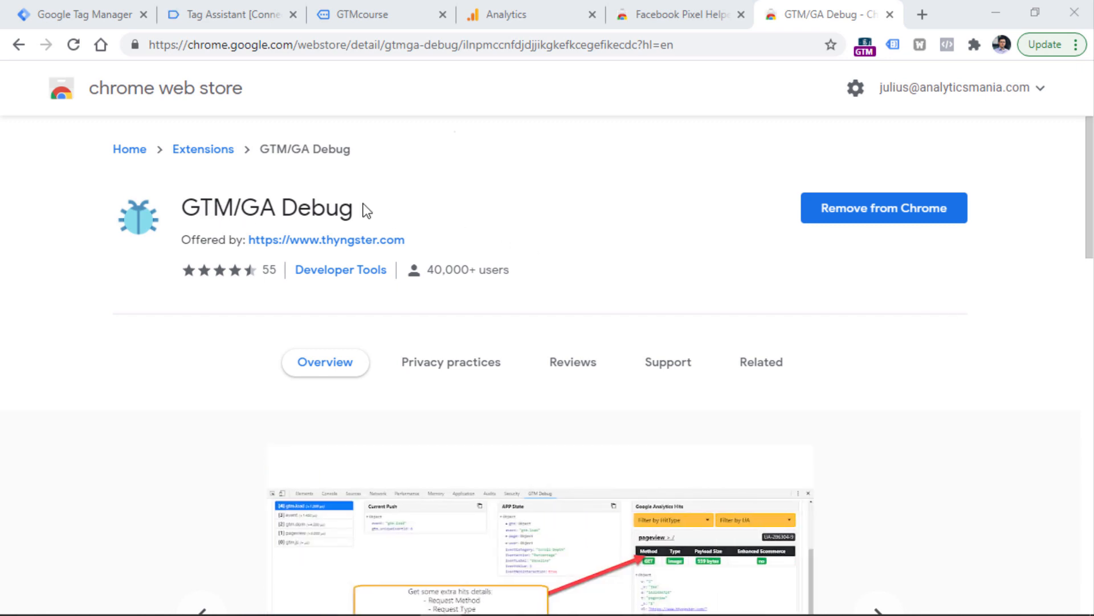
# Switch from the GTM/GA Debug extension page to the store, show the extension's developer tools view, and reload the page to capture its data
pyautogui.click(393, 15)
pyautogui.click(872, 13)
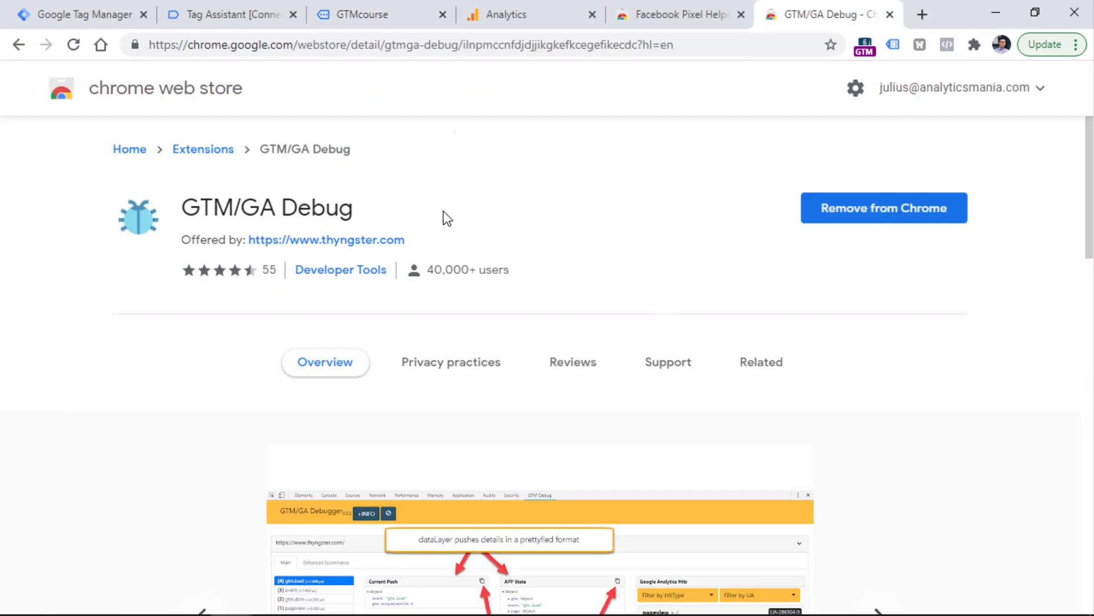
pyautogui.click(380, 9)
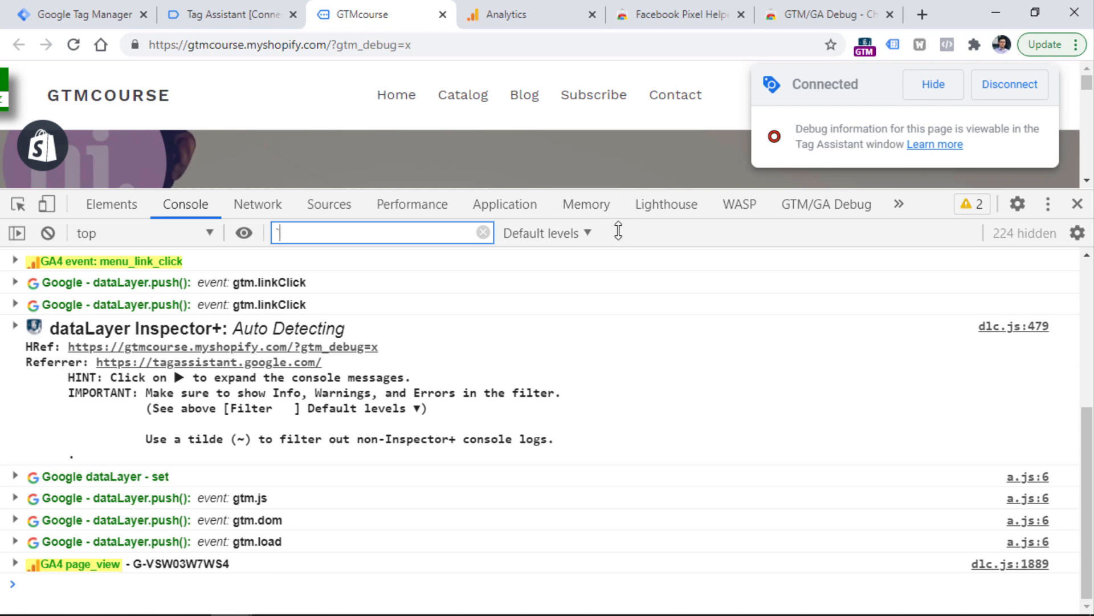
pyautogui.moveTo(618, 189); pyautogui.dragTo(621, 277)
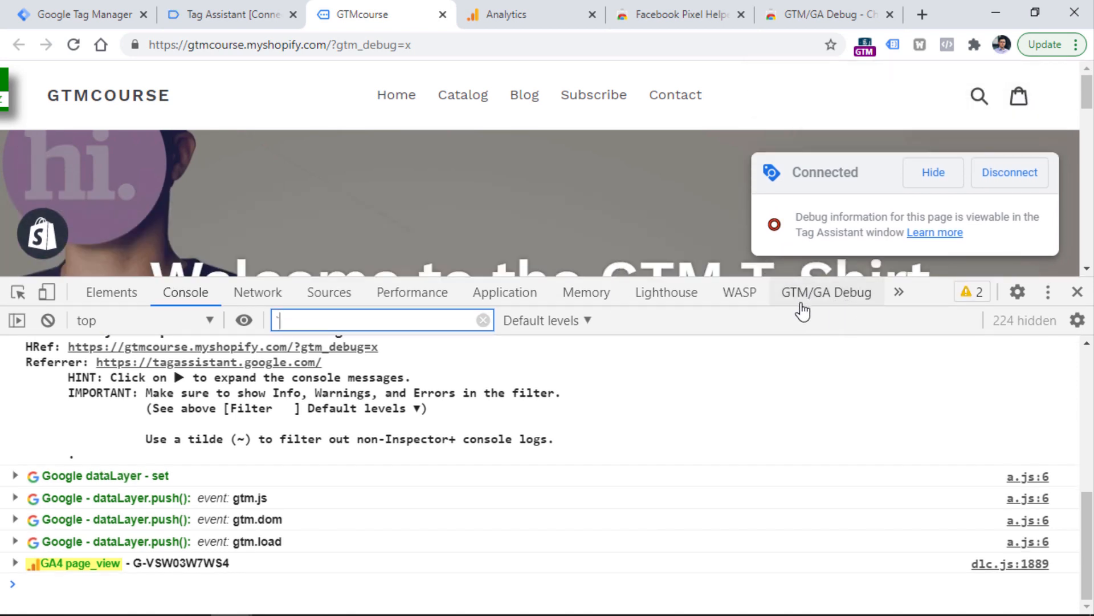
pyautogui.click(830, 298)
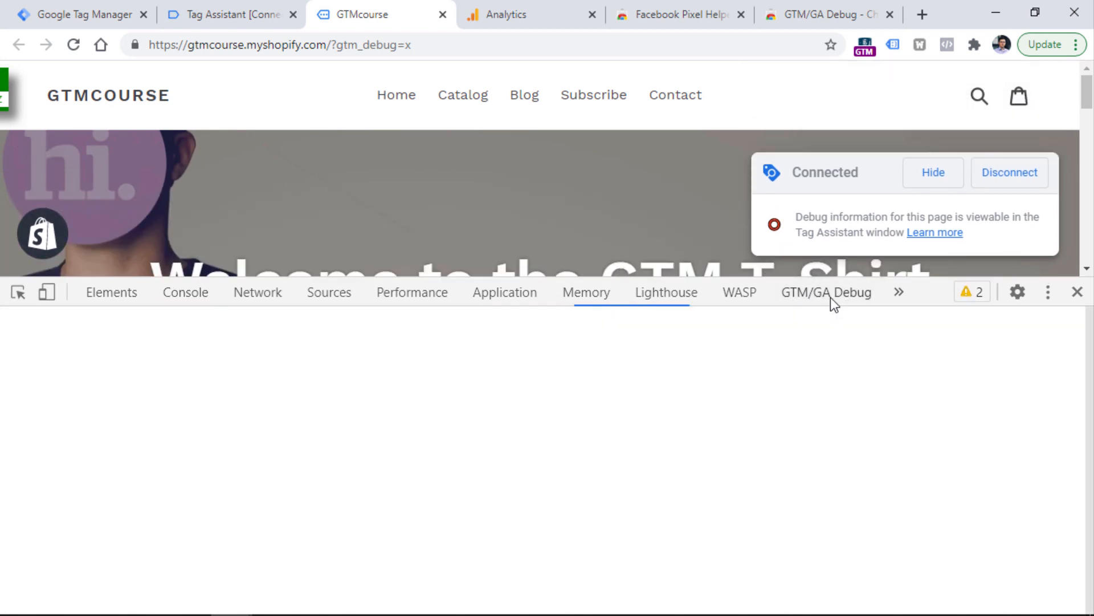
pyautogui.click(73, 45)
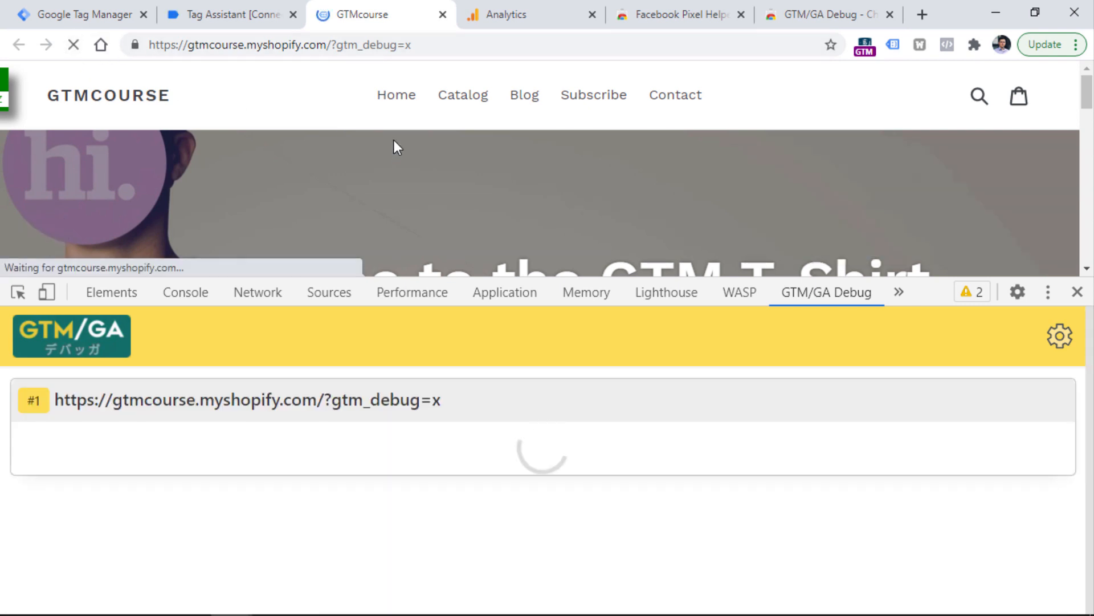
pyautogui.moveTo(911, 277); pyautogui.dragTo(911, 195)
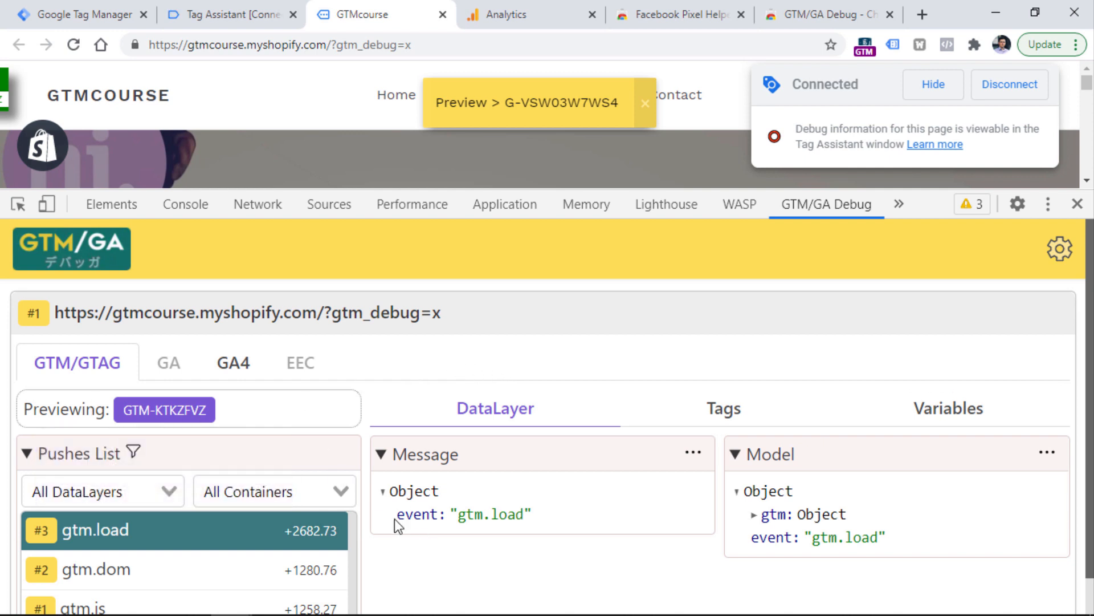
# Examine the dataLayer pushes and the GA4 hits captured by GTM/GA Debug, and close the developer tools
pyautogui.scroll(-1, 395, 520)
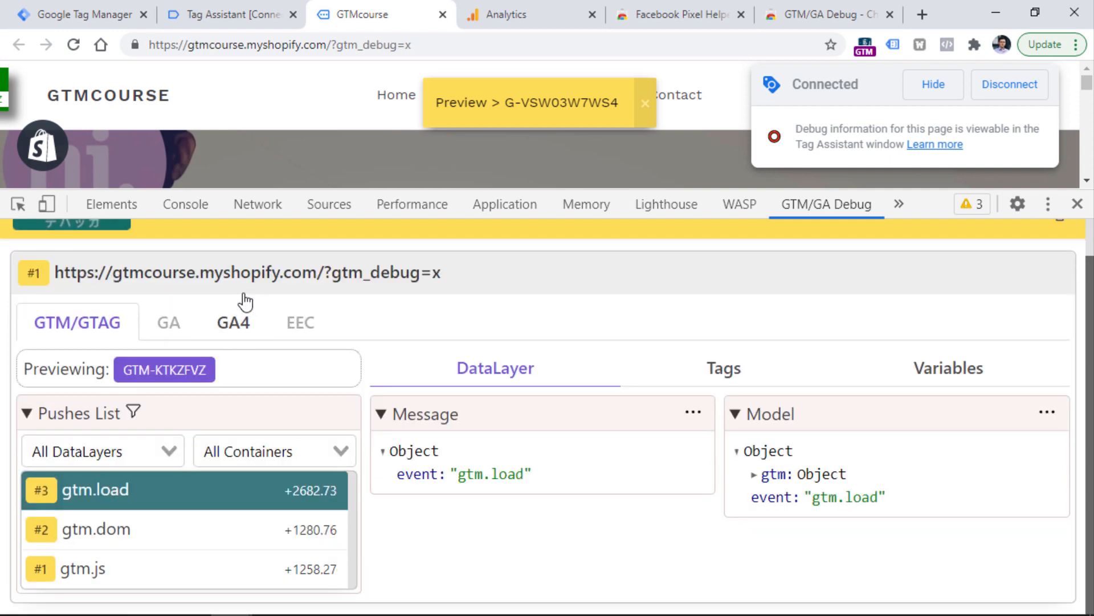
pyautogui.click(233, 322)
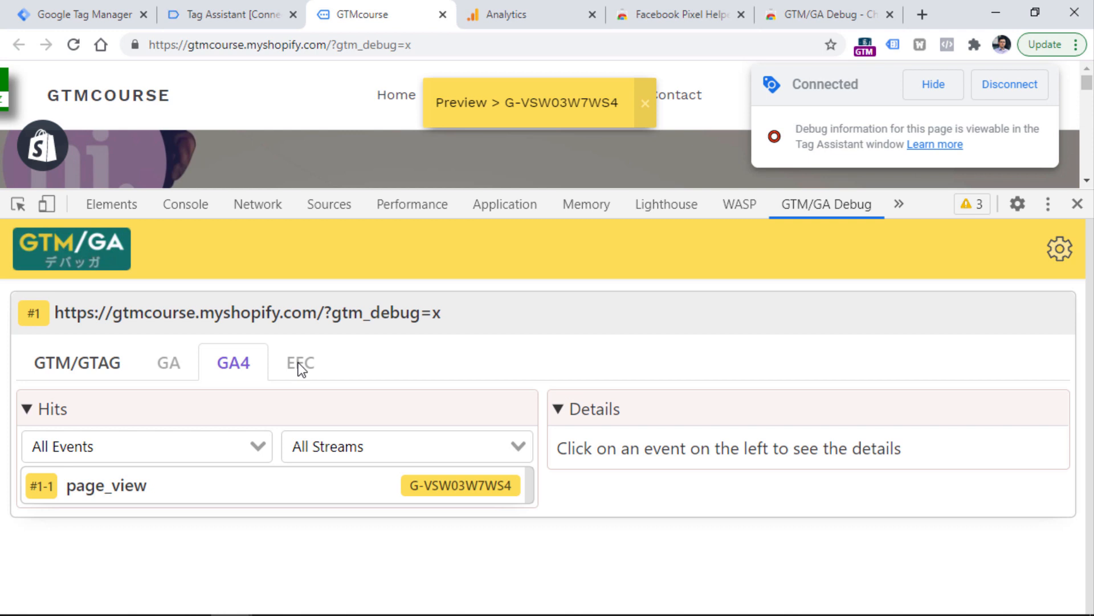
pyautogui.press('F12')
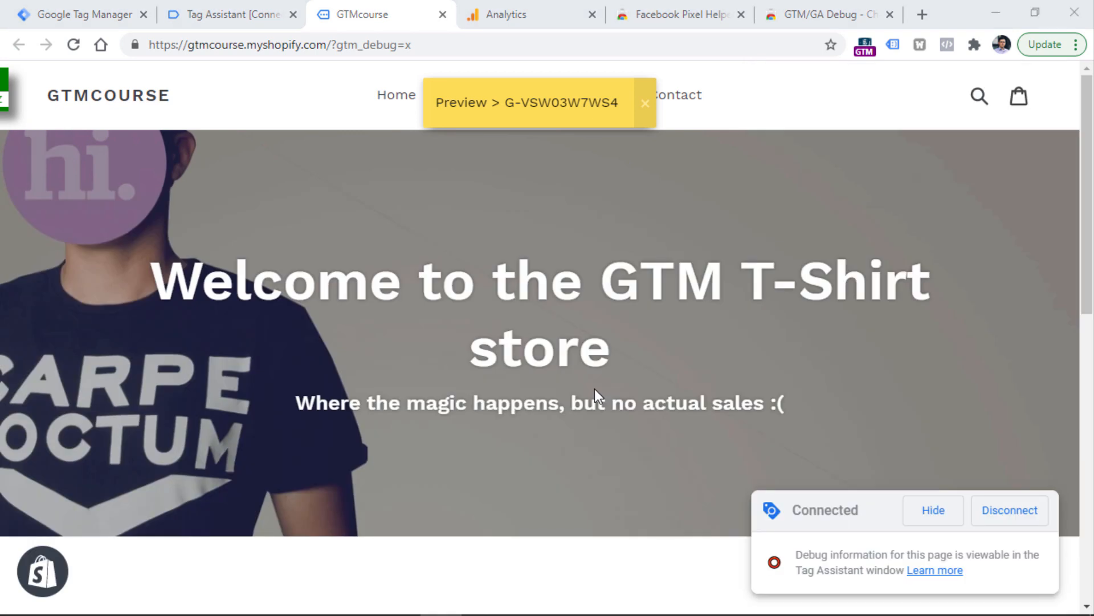